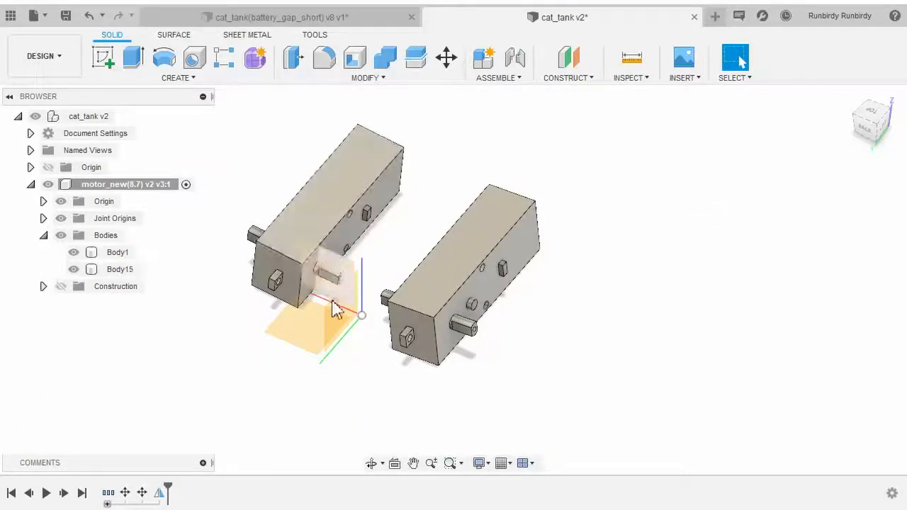
{"action": "middle_click_drag", "start_coordinate": [368, 386], "coordinate": [308, 270], "text": "shift"}
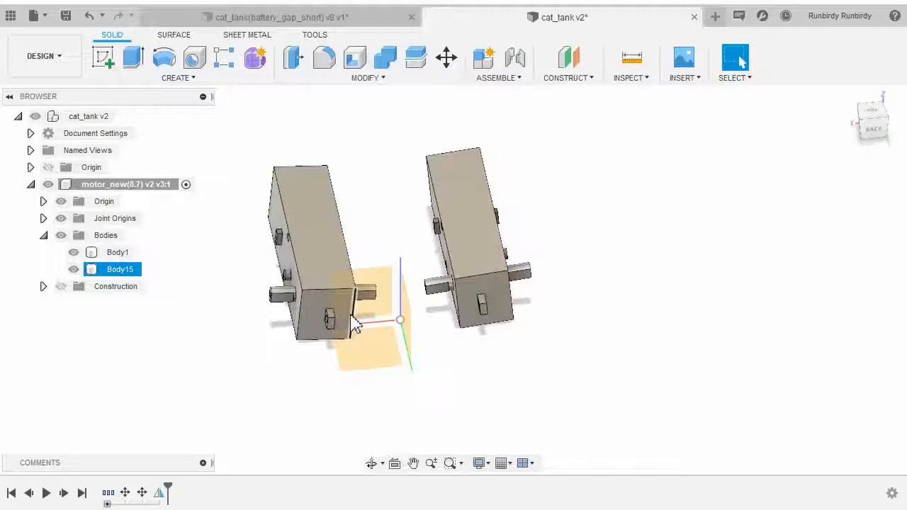
{"action": "middle_click_drag", "start_coordinate": [460, 352], "coordinate": [407, 333], "text": "shift"}
{"action": "middle_click_drag", "start_coordinate": [438, 246], "coordinate": [588, 302], "text": "shift"}
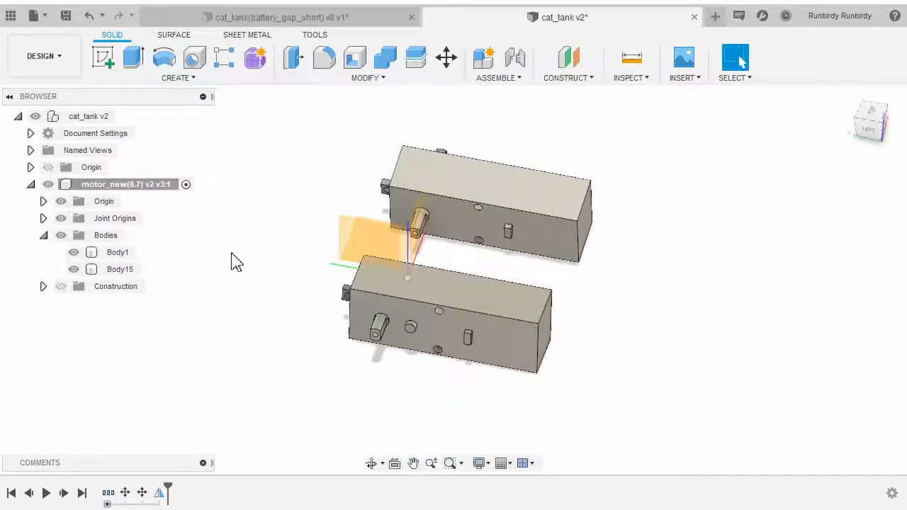
Upload the motor_drive file from the 첨부파일 folder on the USB drive to the cat_tank project
{"action": "left_click", "coordinate": [11, 16]}
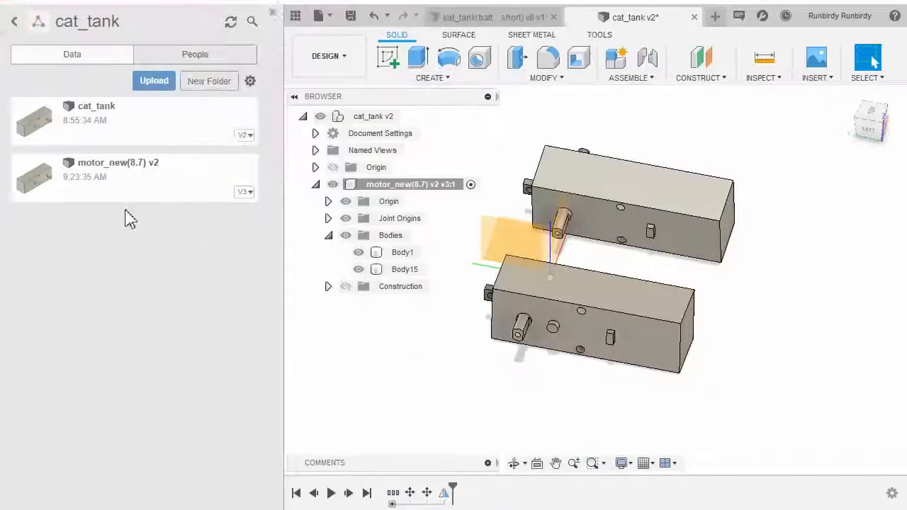
{"action": "left_click", "coordinate": [159, 81]}
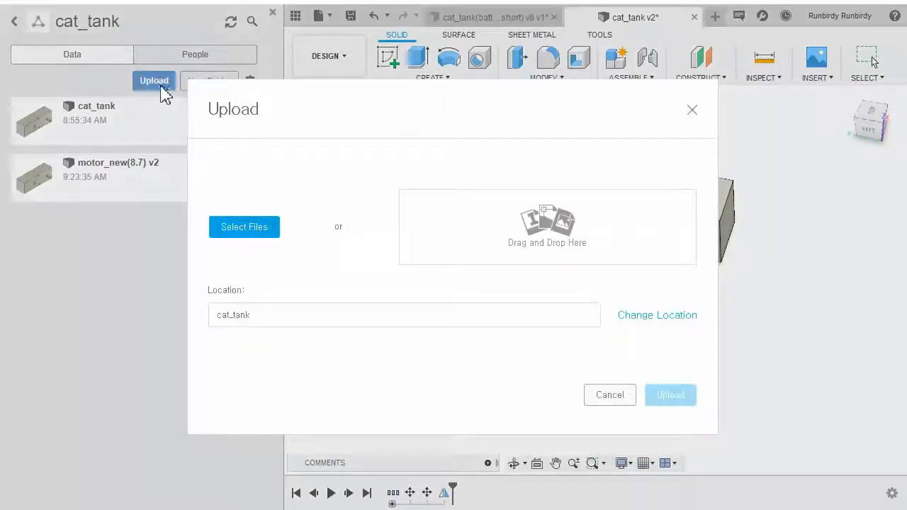
{"action": "left_click", "coordinate": [264, 228]}
{"action": "left_click_drag", "start_coordinate": [238, 42], "coordinate": [338, 105]}
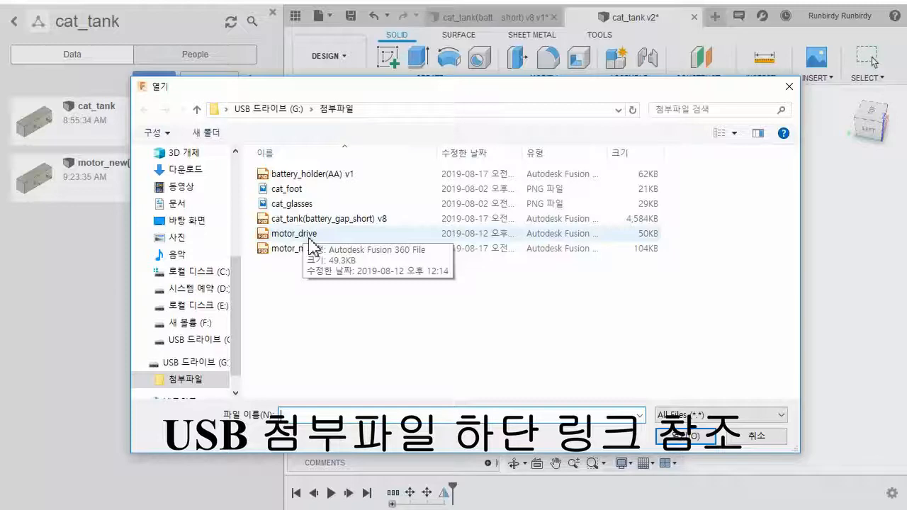
{"action": "left_click", "coordinate": [305, 234]}
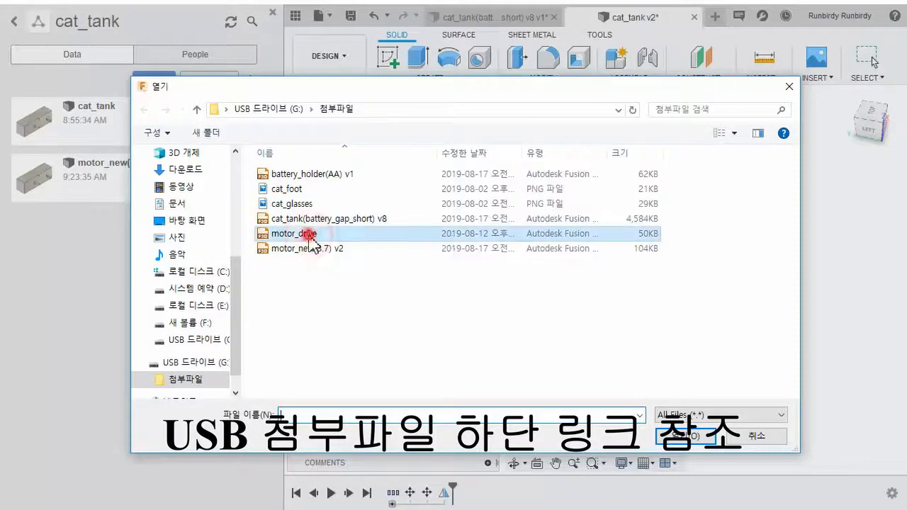
{"action": "left_click", "coordinate": [692, 446]}
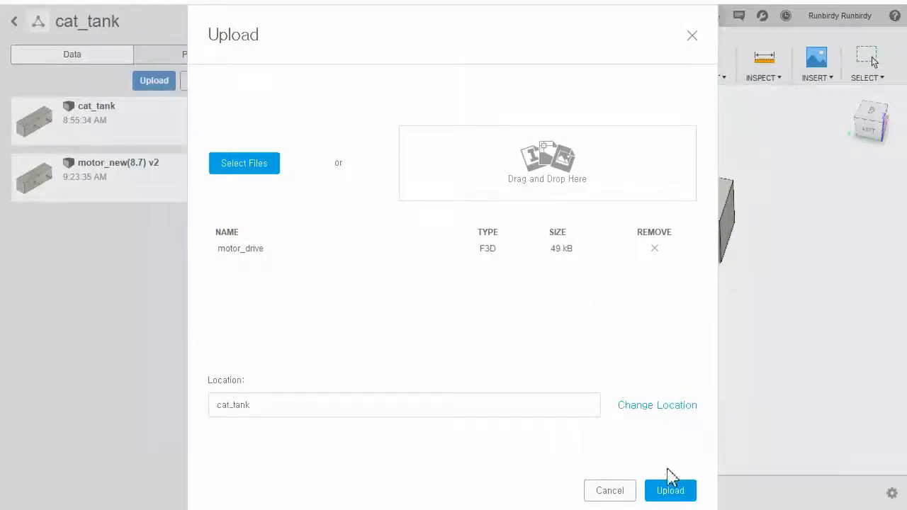
{"action": "left_click", "coordinate": [673, 494]}
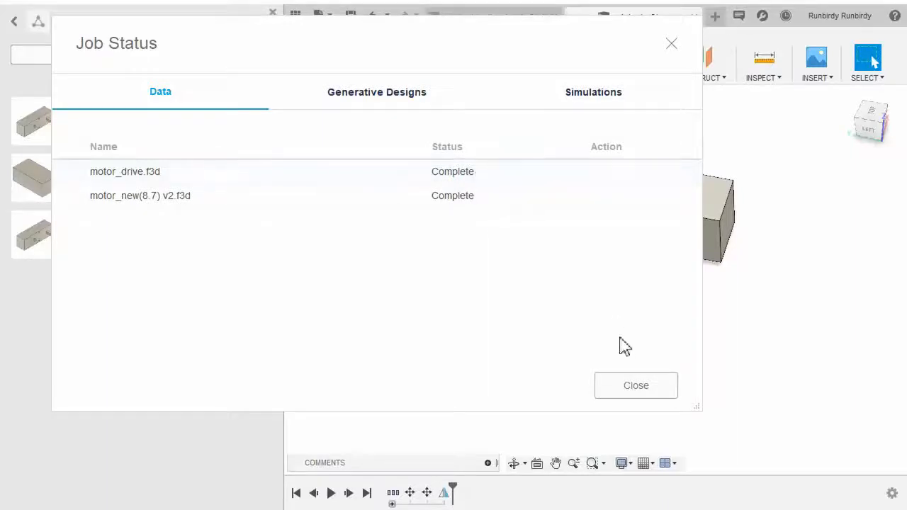
{"action": "left_click", "coordinate": [635, 385]}
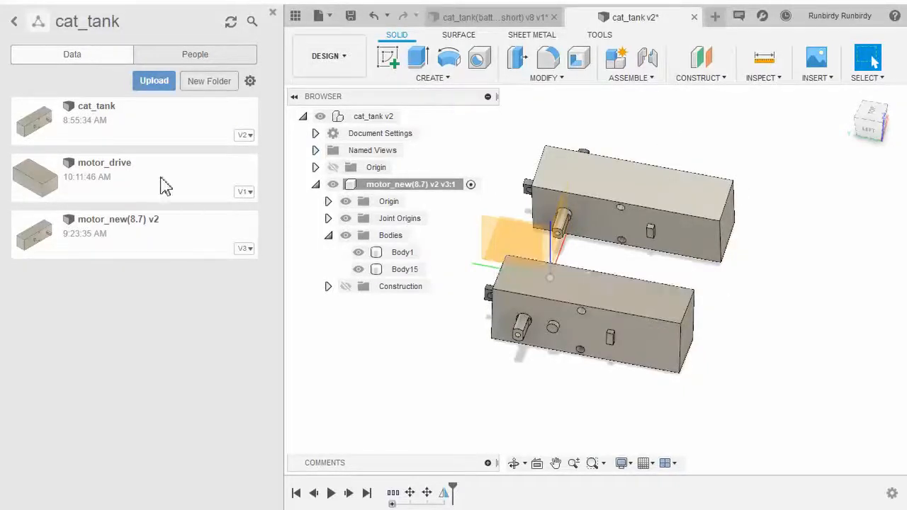
Insert the motor_drive design into the active motor_new(8.7) v2 component at its default position
{"action": "left_click_drag", "start_coordinate": [159, 174], "coordinate": [737, 297]}
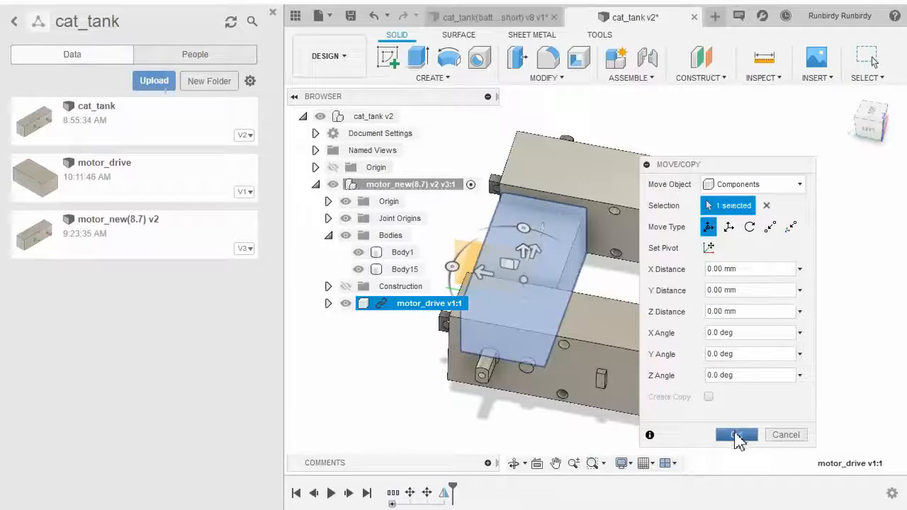
{"action": "left_click", "coordinate": [738, 435]}
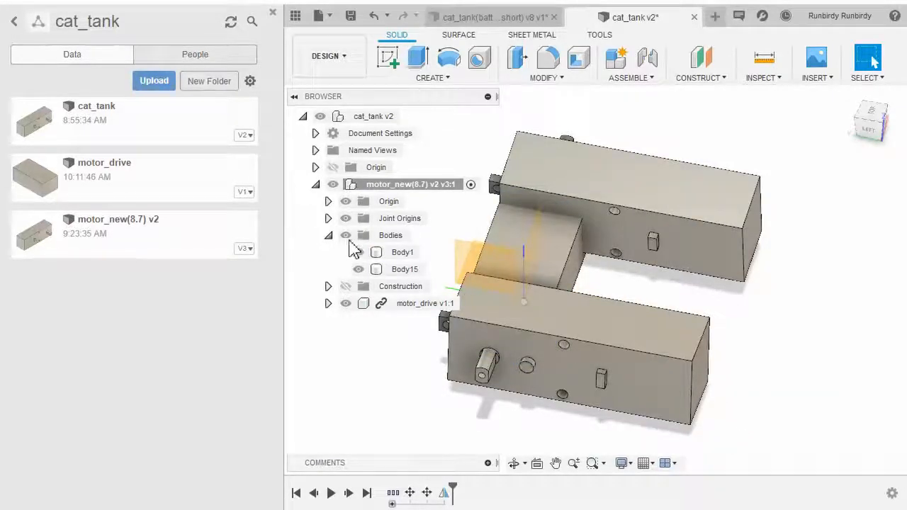
Examine how the inserted motor_drive component is nested relative to motor_new(8.7) v2 by highlighting each in the component tree
{"action": "left_click", "coordinate": [414, 306]}
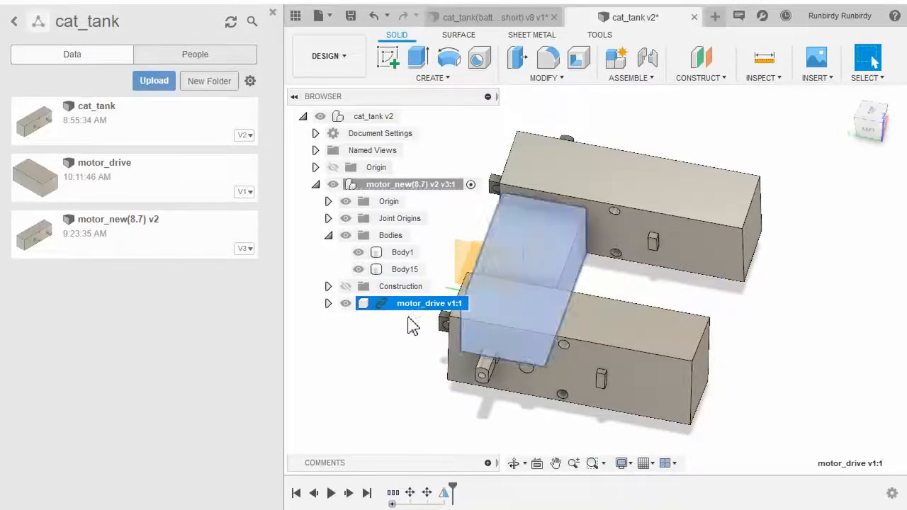
{"action": "left_click", "coordinate": [412, 328]}
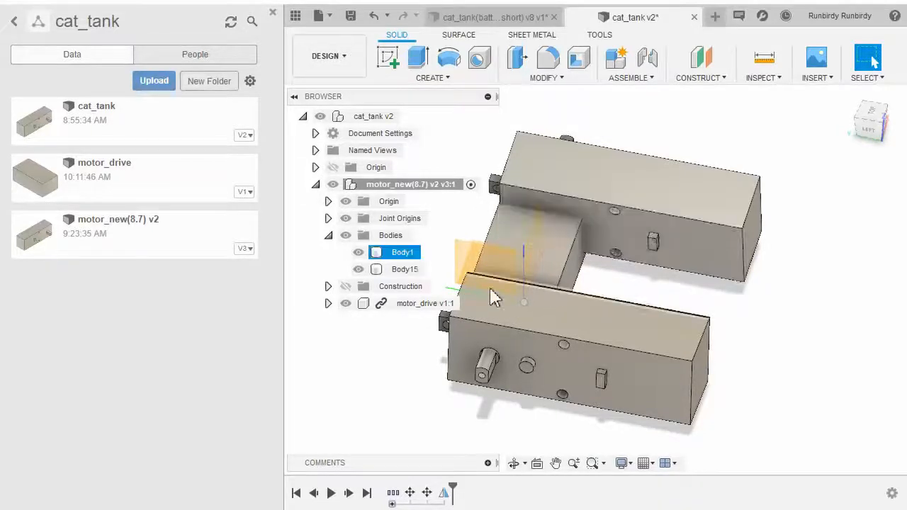
{"action": "left_click", "coordinate": [434, 305]}
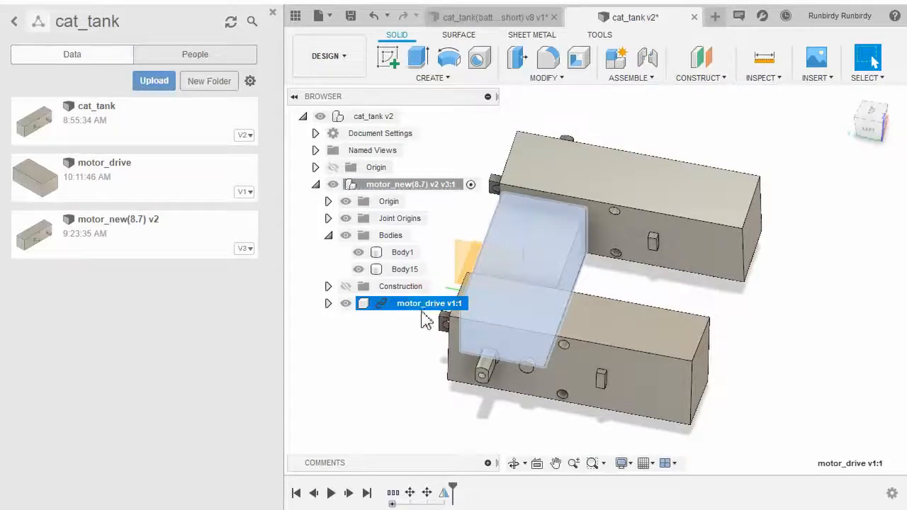
{"action": "left_click", "coordinate": [396, 330]}
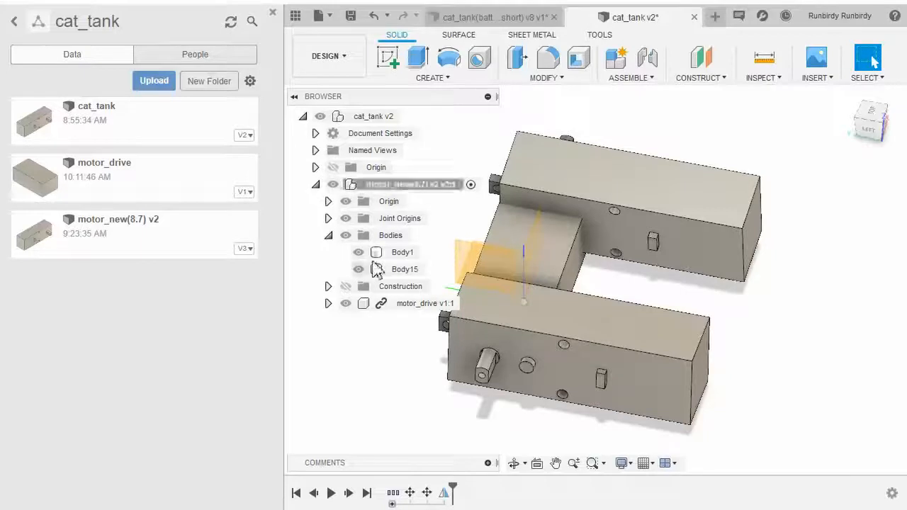
{"action": "left_click", "coordinate": [409, 304]}
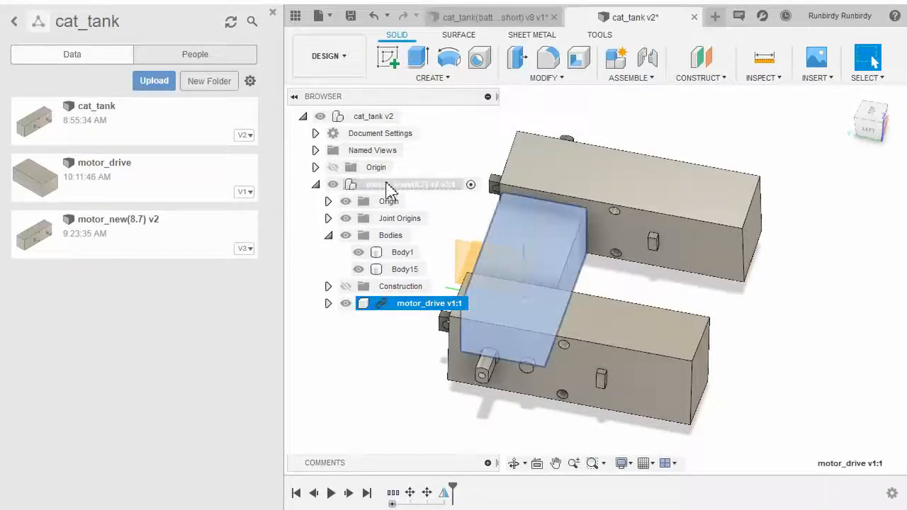
{"action": "left_click", "coordinate": [390, 186]}
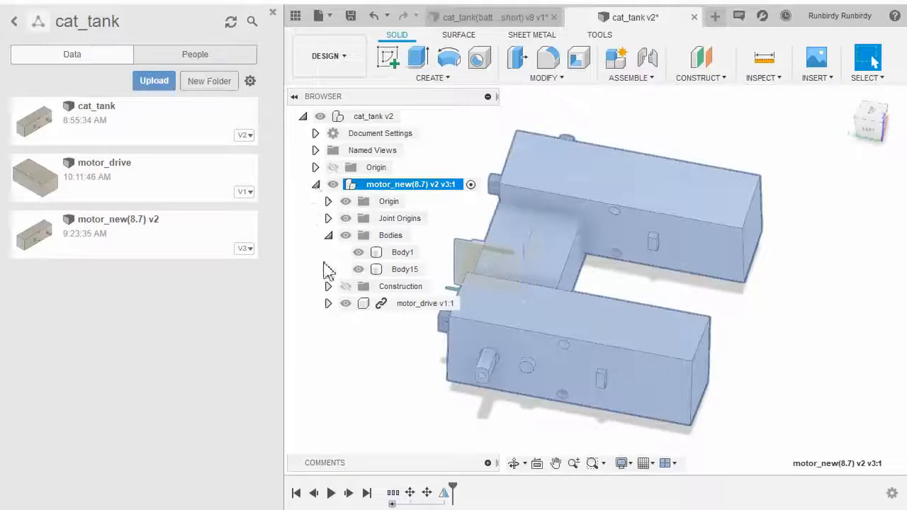
{"action": "left_click", "coordinate": [415, 337]}
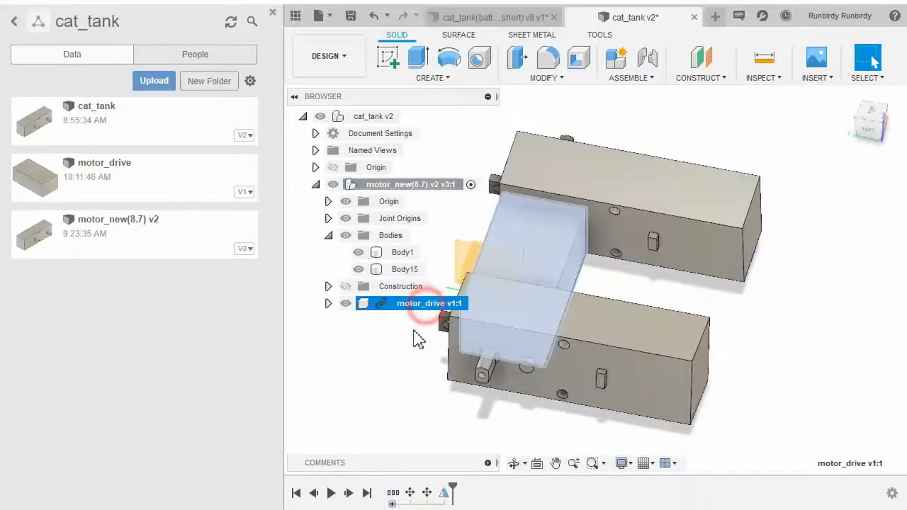
{"action": "left_click", "coordinate": [408, 308]}
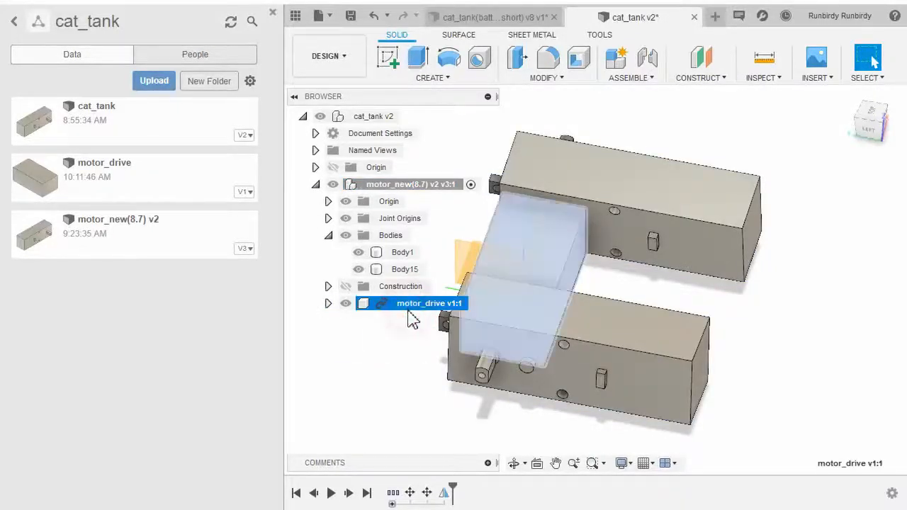
{"action": "left_click", "coordinate": [417, 187]}
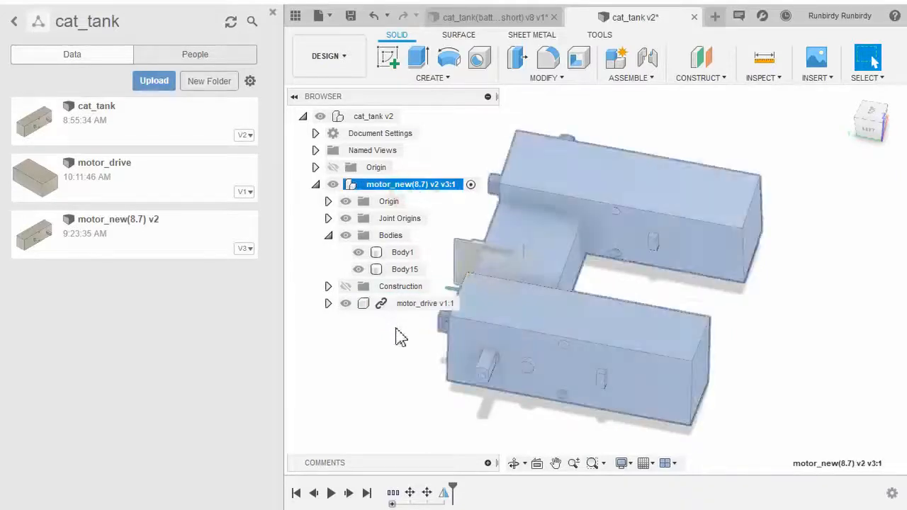
{"action": "left_click", "coordinate": [394, 339]}
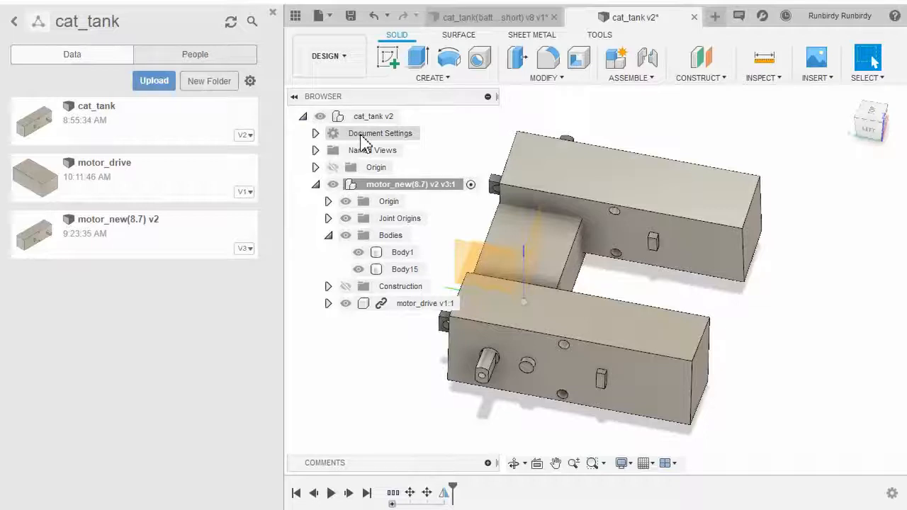
Undo the insertion of motor_drive inside the motor_new(8.7) v2 component
{"action": "left_click", "coordinate": [375, 21]}
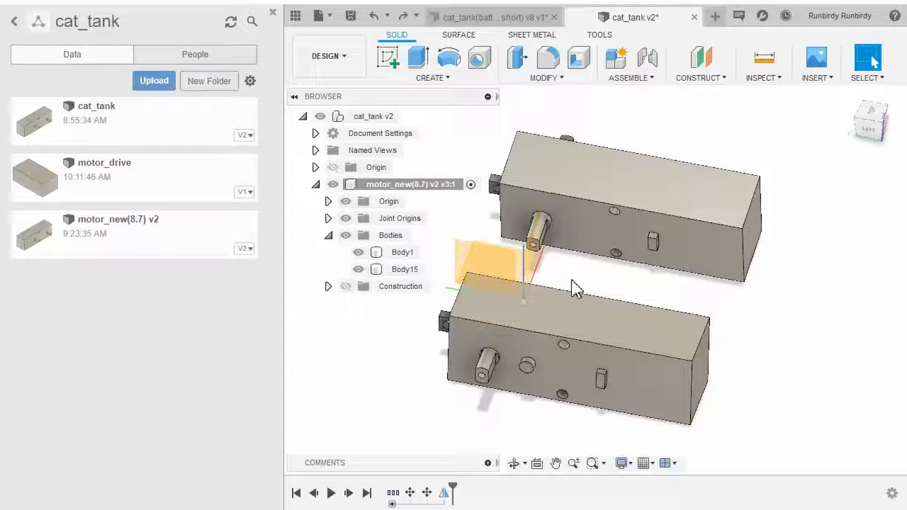
{"action": "left_click", "coordinate": [465, 186]}
{"action": "left_click", "coordinate": [471, 187]}
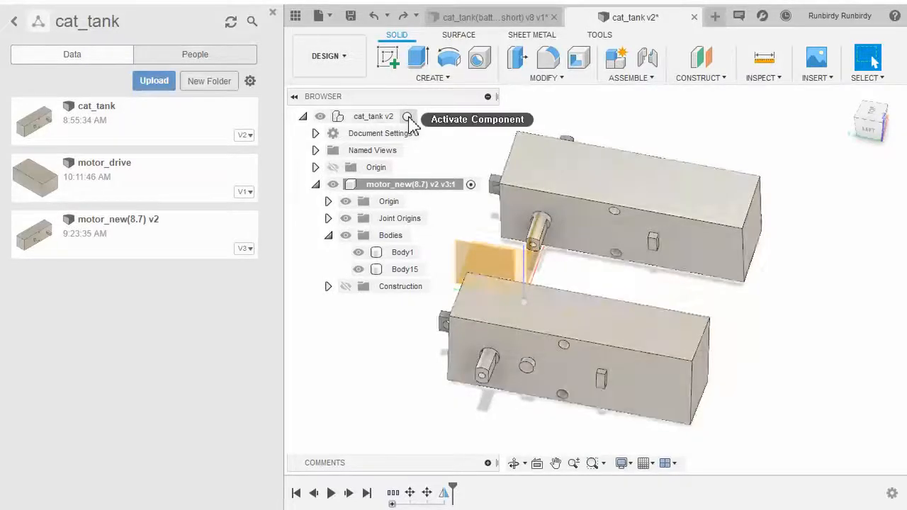
Activate the top-level cat_tank component, and return activation to motor_new(8.7) v2
{"action": "left_click", "coordinate": [408, 117]}
{"action": "left_click", "coordinate": [462, 144]}
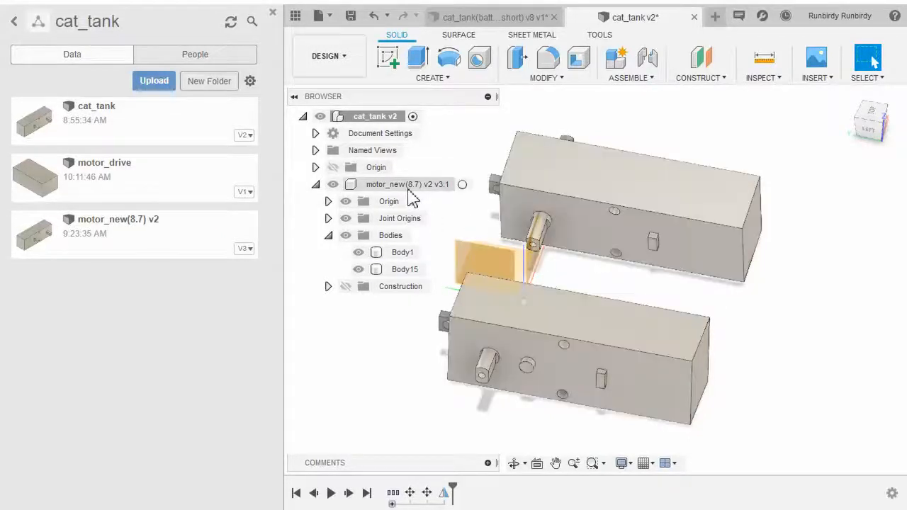
{"action": "left_click", "coordinate": [463, 190]}
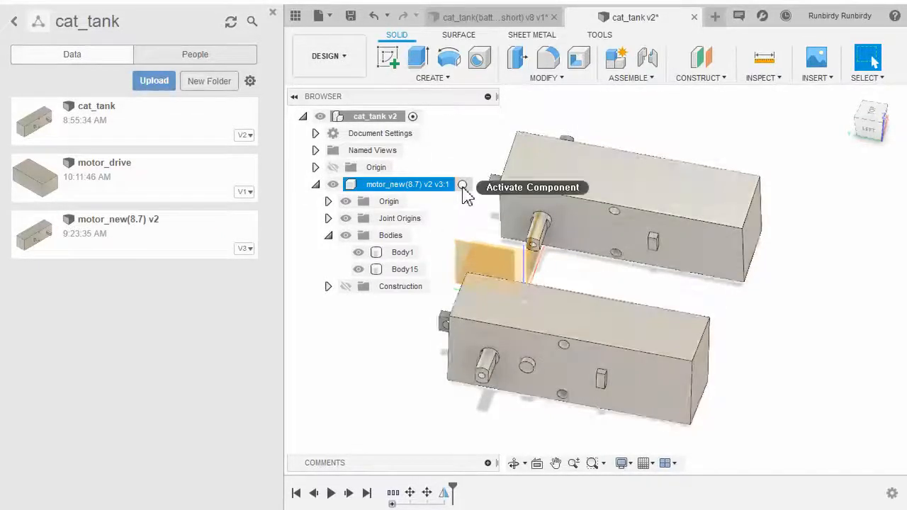
{"action": "left_click", "coordinate": [462, 186]}
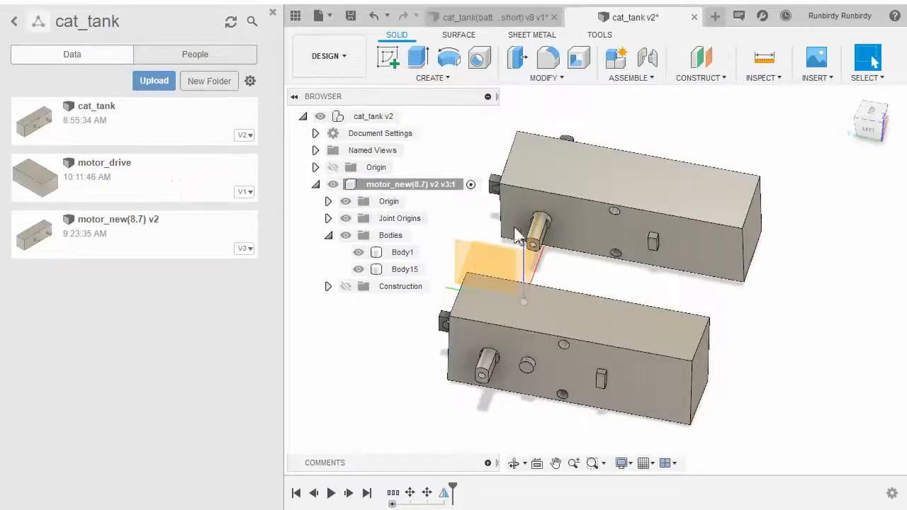
{"action": "left_click", "coordinate": [553, 251]}
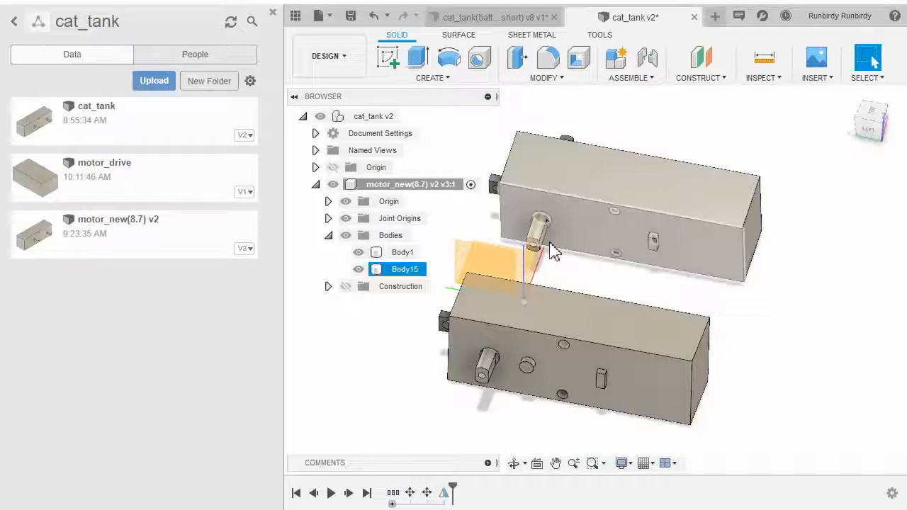
{"action": "left_click", "coordinate": [431, 186]}
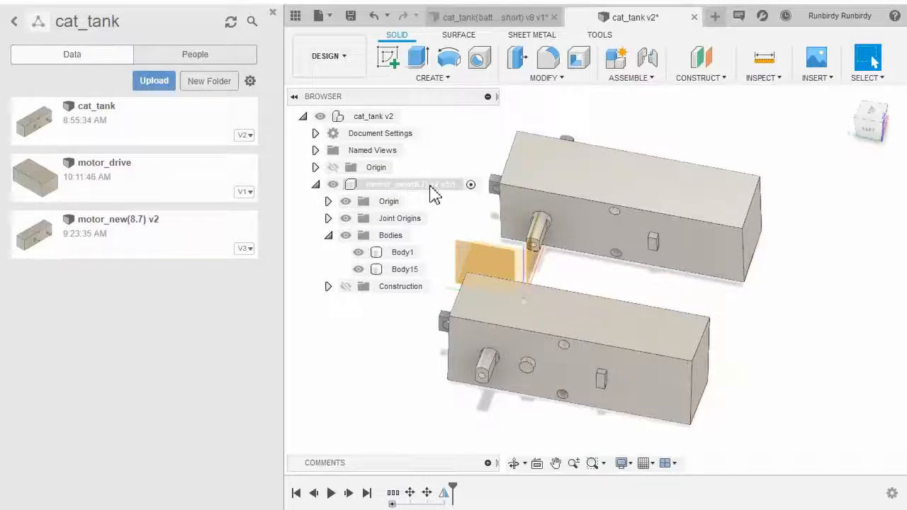
Activate the top-level cat_tank component and insert the motor_drive design into it at its default position
{"action": "left_click", "coordinate": [407, 117]}
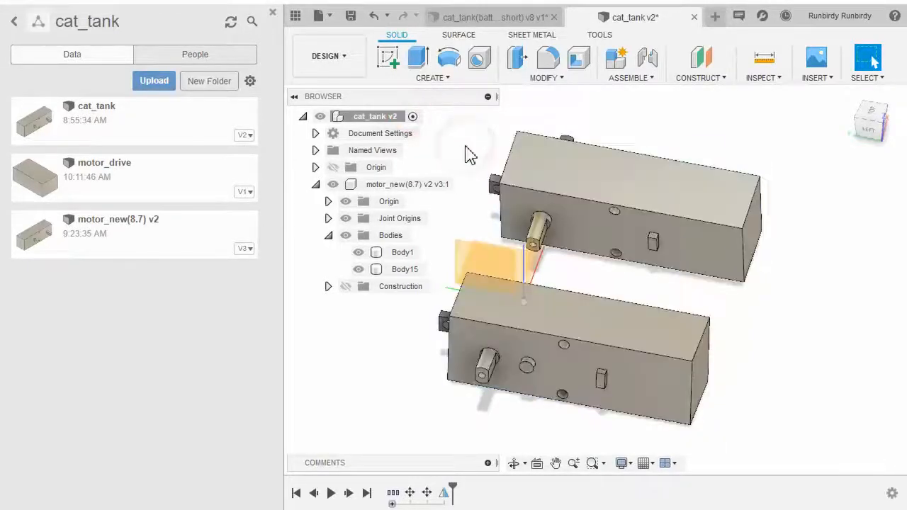
{"action": "left_click", "coordinate": [193, 176]}
{"action": "left_click_drag", "start_coordinate": [193, 176], "coordinate": [614, 280]}
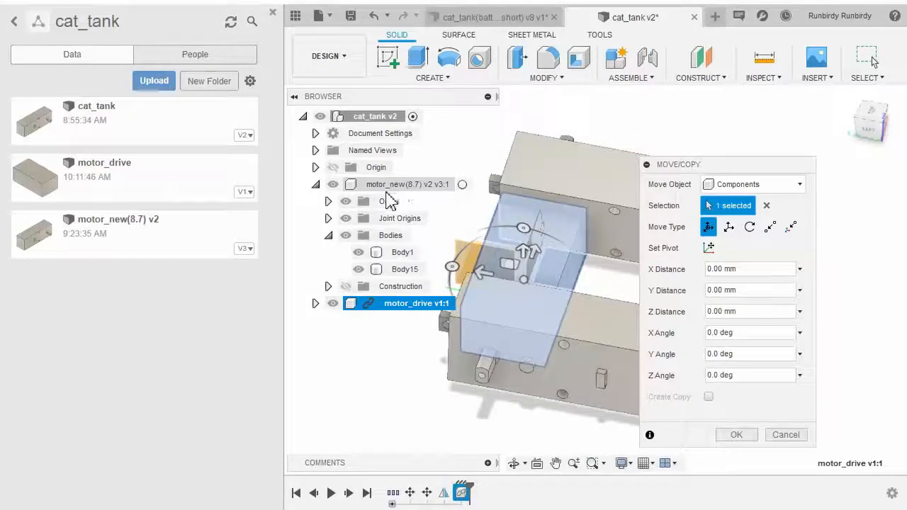
{"action": "left_click", "coordinate": [388, 189]}
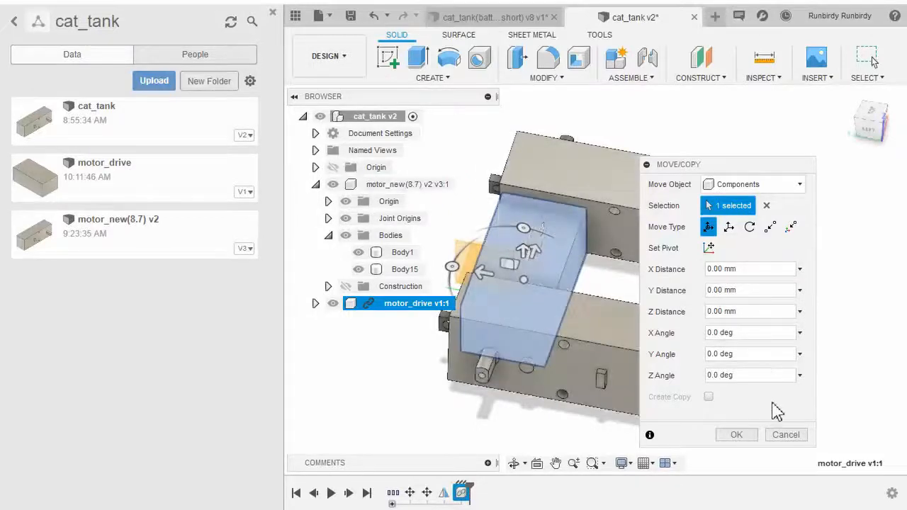
{"action": "left_click", "coordinate": [744, 437]}
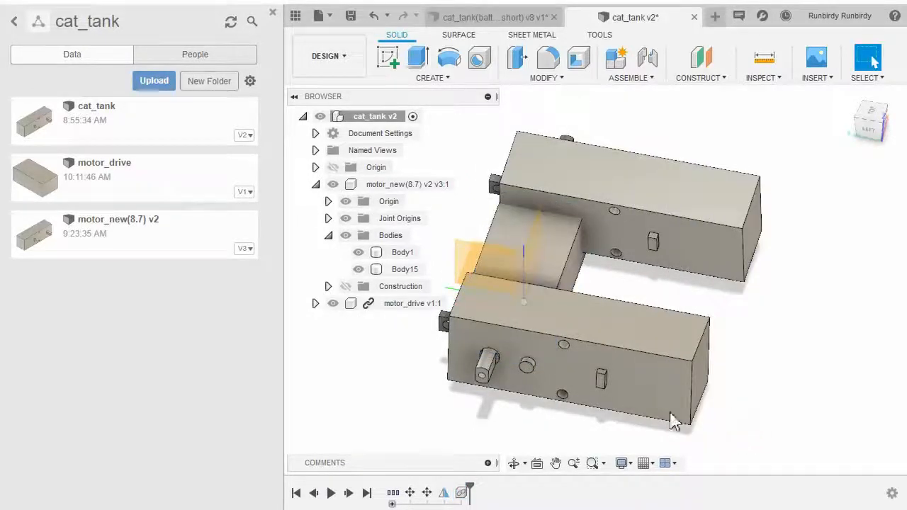
{"action": "left_click", "coordinate": [413, 314]}
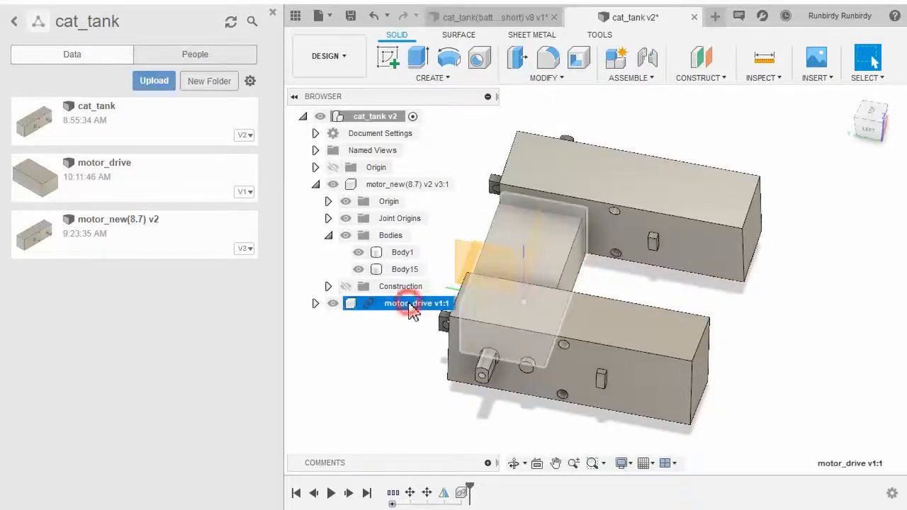
{"action": "left_click", "coordinate": [212, 178]}
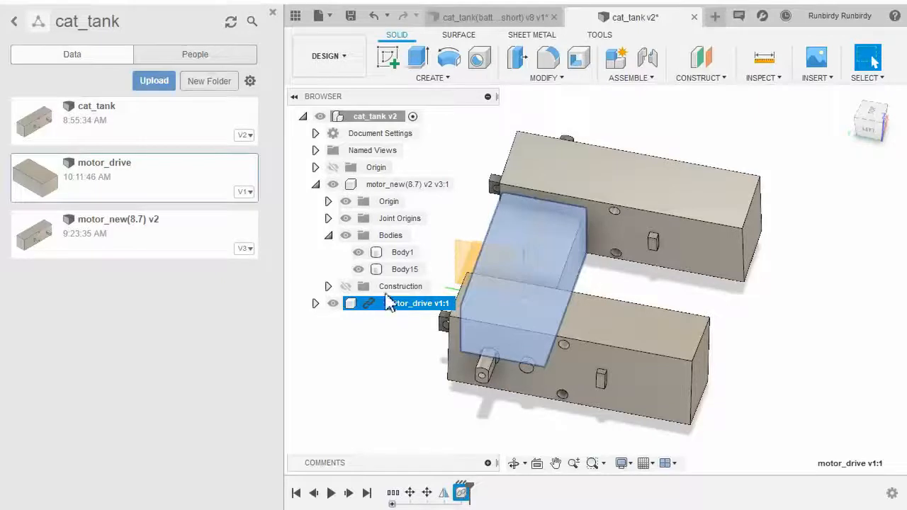
{"action": "left_click", "coordinate": [387, 328]}
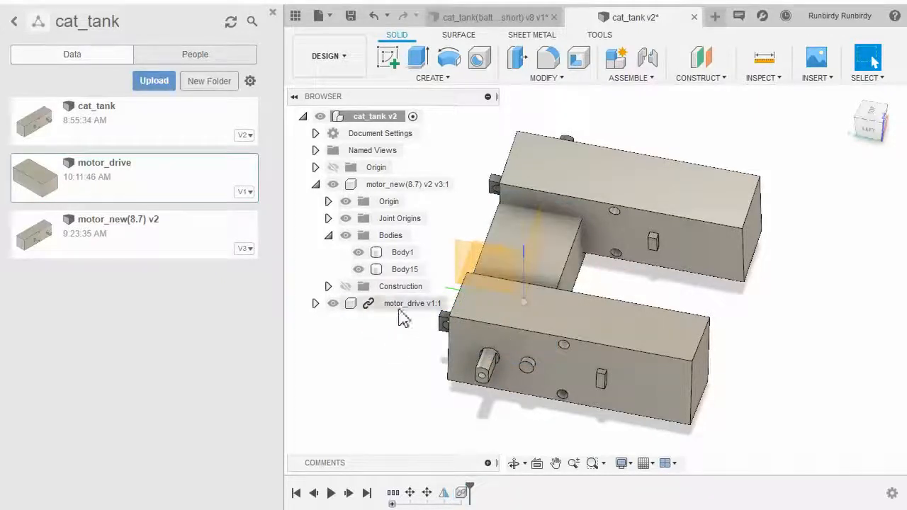
Examine the linked motor_drive component by highlighting it in the component tree and comparing it with its source design
{"action": "left_click", "coordinate": [400, 309]}
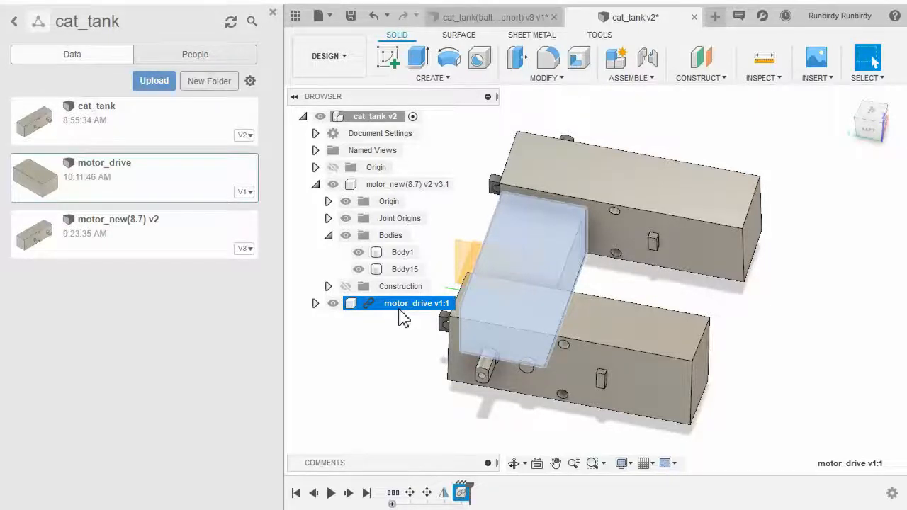
{"action": "left_click", "coordinate": [400, 319]}
{"action": "left_click", "coordinate": [211, 169]}
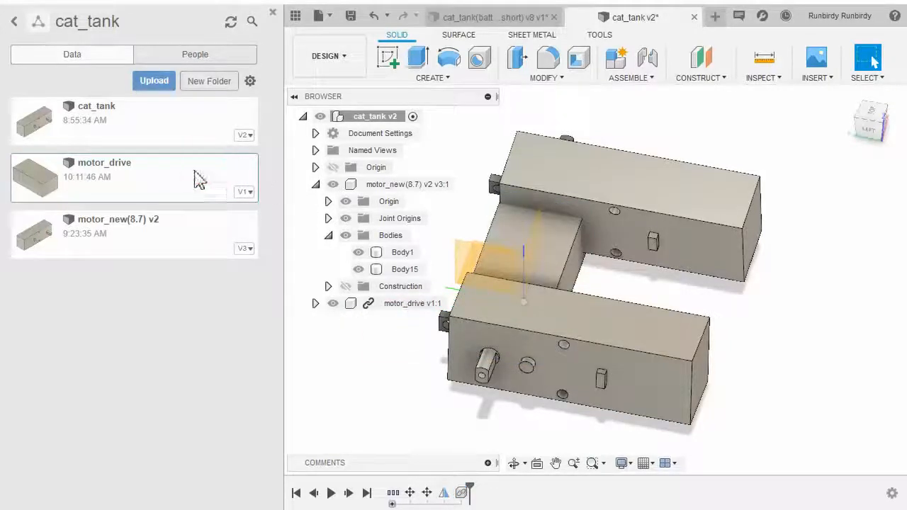
{"action": "left_click_drag", "start_coordinate": [198, 180], "coordinate": [574, 242]}
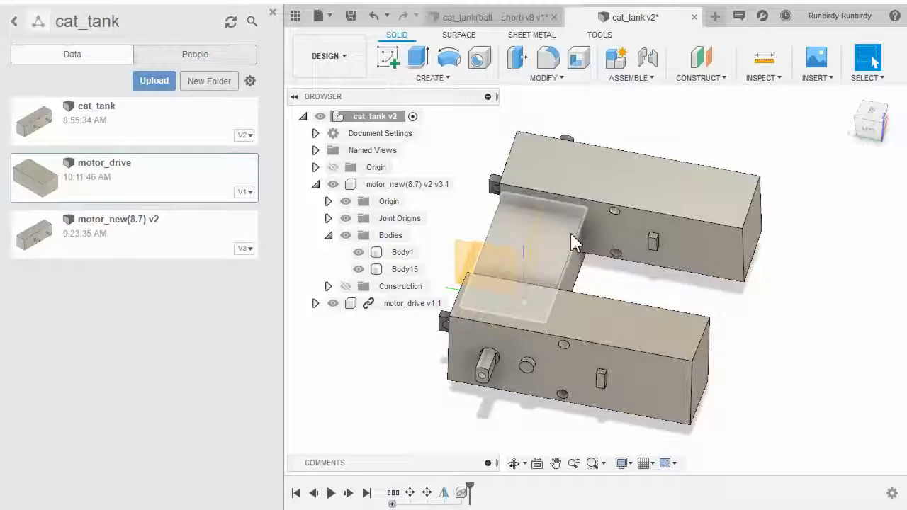
{"action": "left_click", "coordinate": [413, 313]}
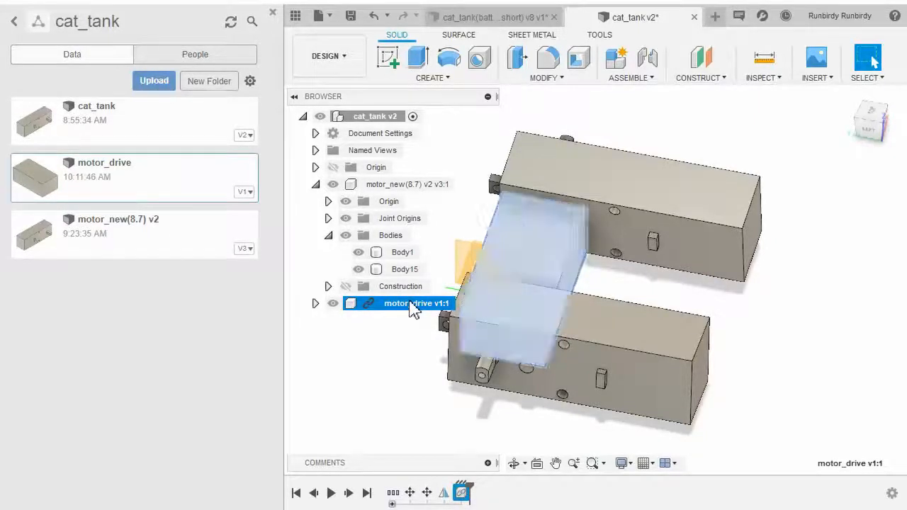
{"action": "left_click", "coordinate": [415, 305]}
{"action": "left_click", "coordinate": [201, 186]}
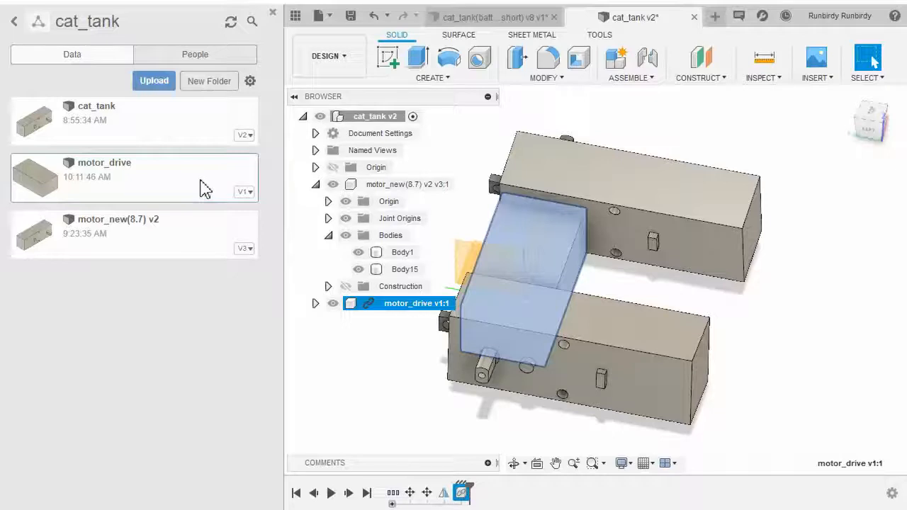
Break the link between the motor_drive component in cat_tank and its source design
{"action": "right_click", "coordinate": [424, 312]}
{"action": "left_click", "coordinate": [418, 314]}
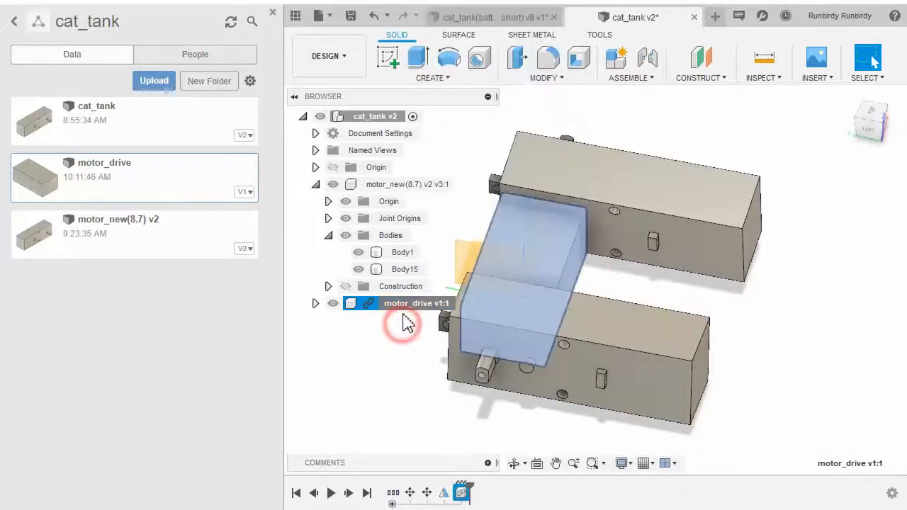
{"action": "left_click", "coordinate": [419, 314]}
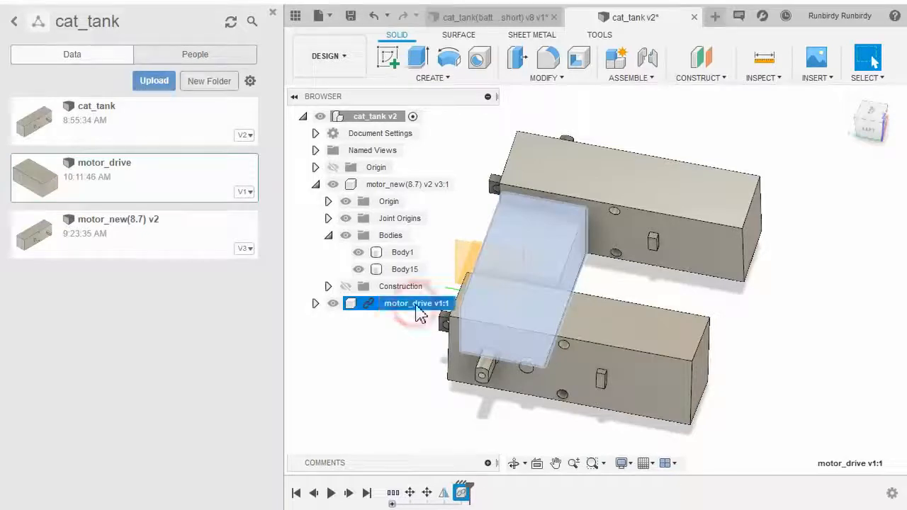
{"action": "right_click", "coordinate": [419, 314]}
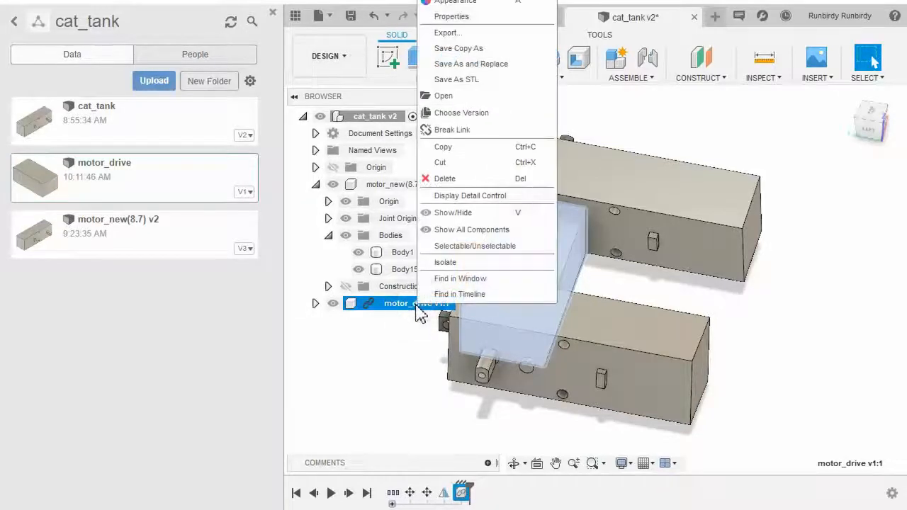
{"action": "left_click", "coordinate": [474, 131]}
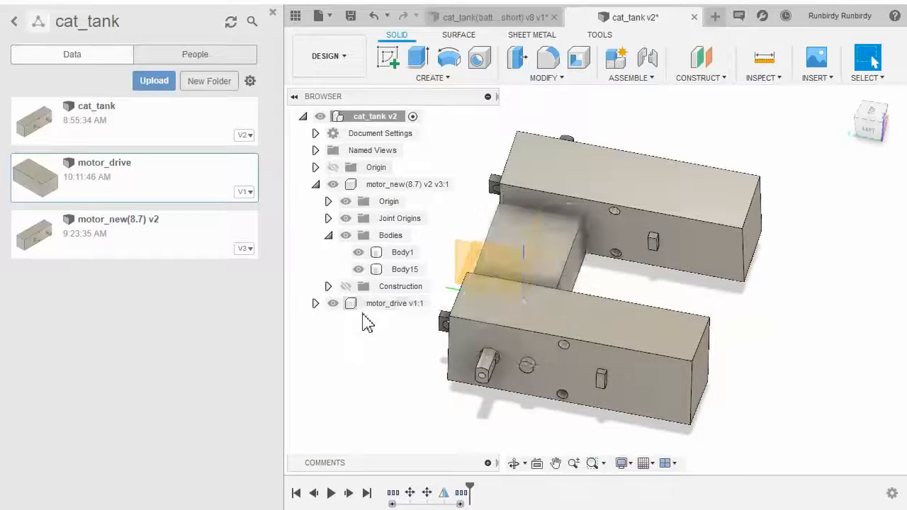
{"action": "left_click", "coordinate": [390, 313]}
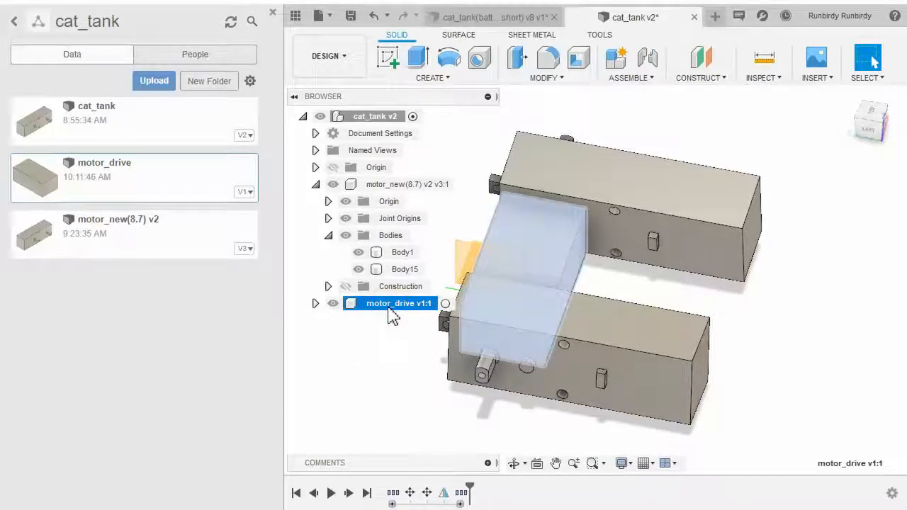
{"action": "left_click", "coordinate": [166, 190]}
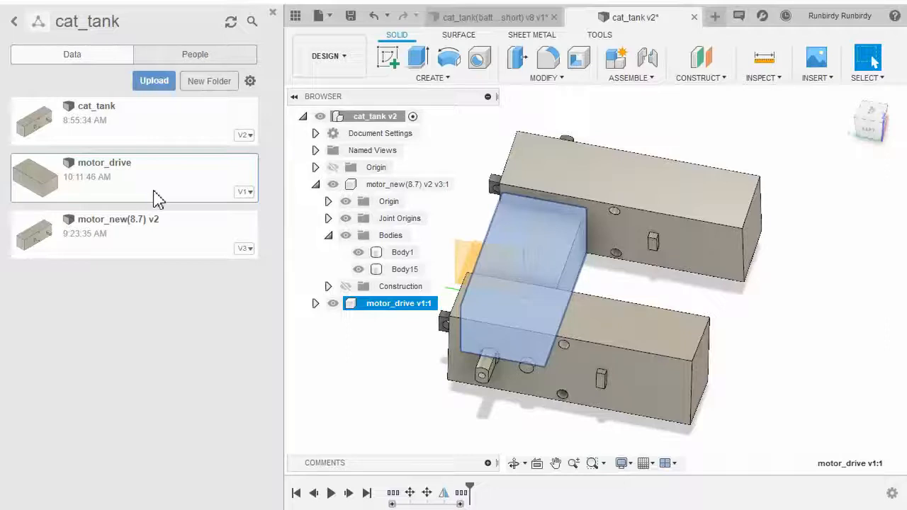
Close the project data view and clear the motor_drive selection
{"action": "left_click", "coordinate": [273, 14]}
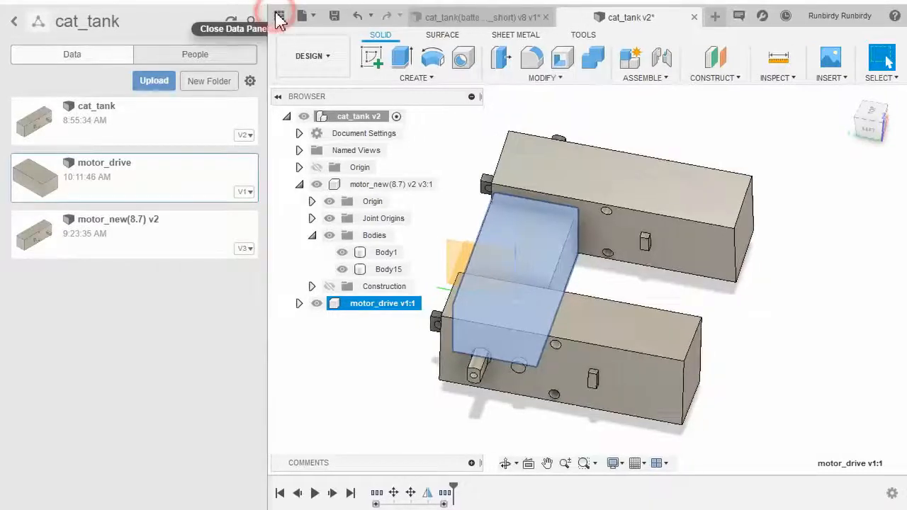
{"action": "left_click", "coordinate": [232, 269]}
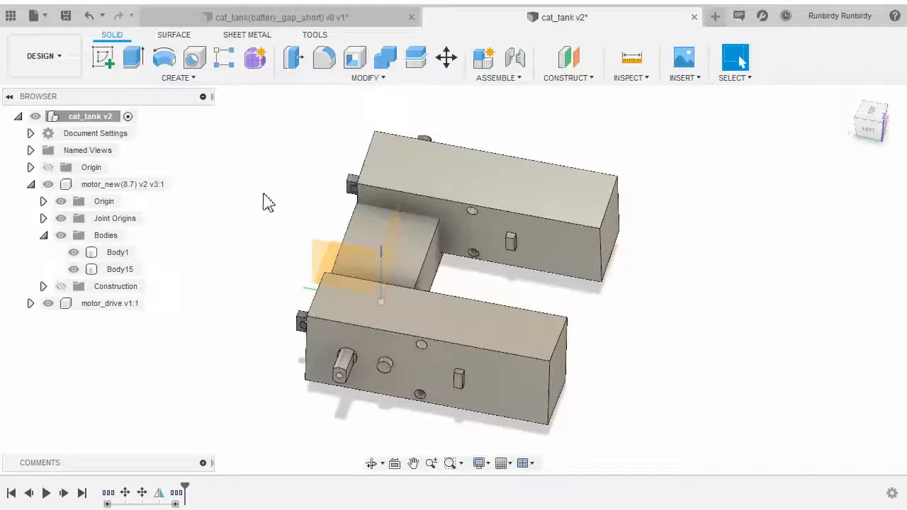
{"action": "left_click", "coordinate": [252, 245]}
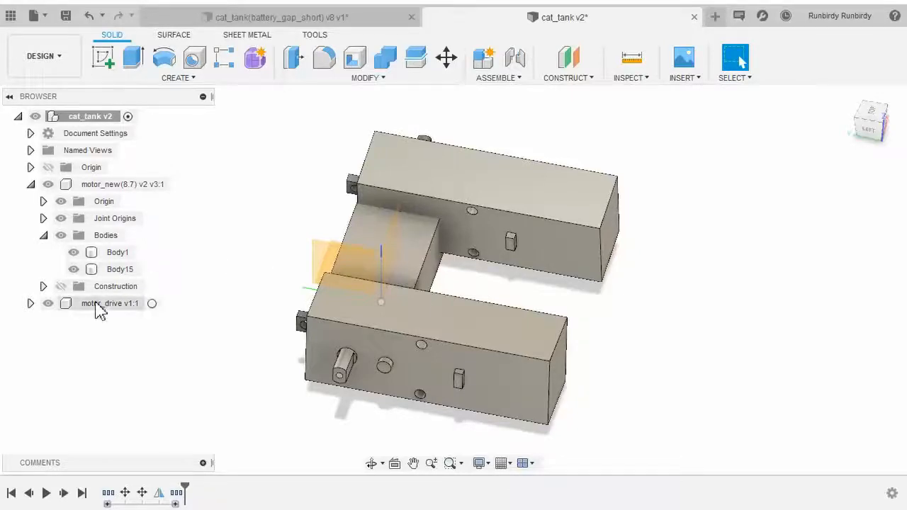
Activate the motor_drive component for editing and clear any selected bodies
{"action": "left_click", "coordinate": [147, 305]}
{"action": "left_click", "coordinate": [153, 304]}
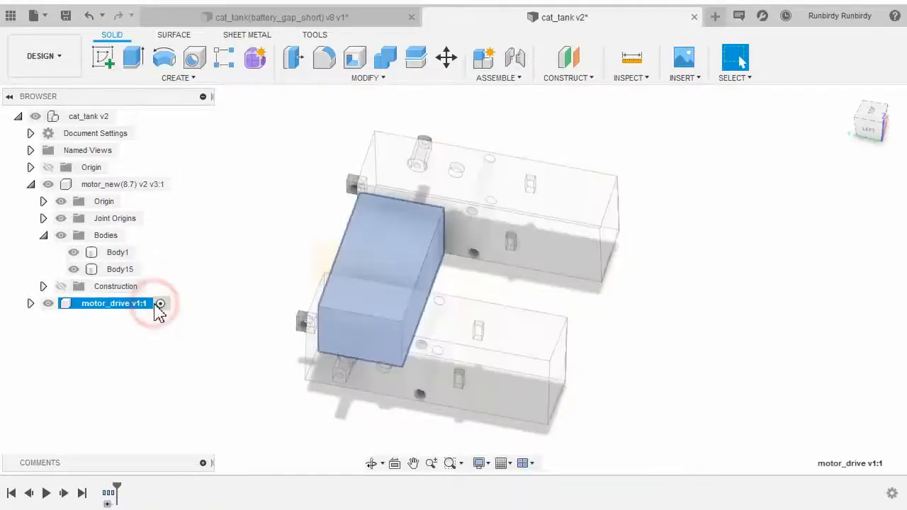
{"action": "left_click", "coordinate": [400, 292]}
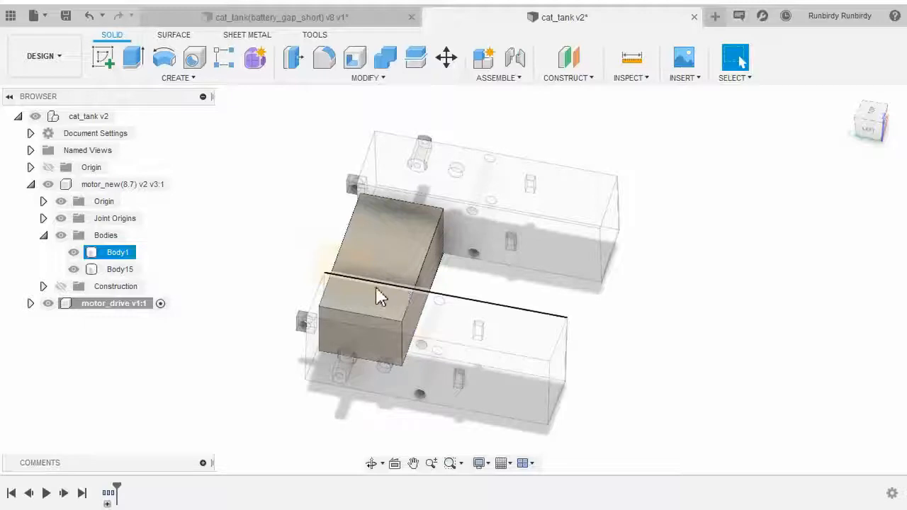
{"action": "left_click", "coordinate": [229, 343]}
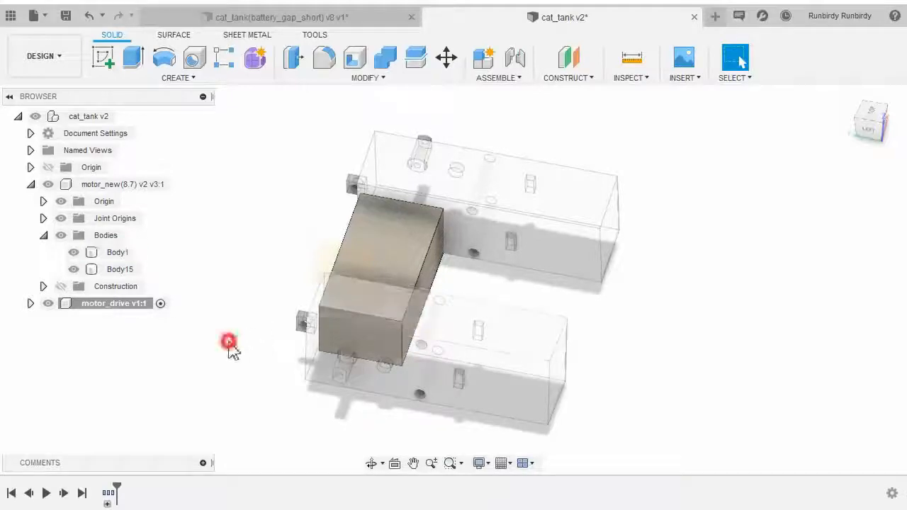
{"action": "left_click", "coordinate": [145, 306]}
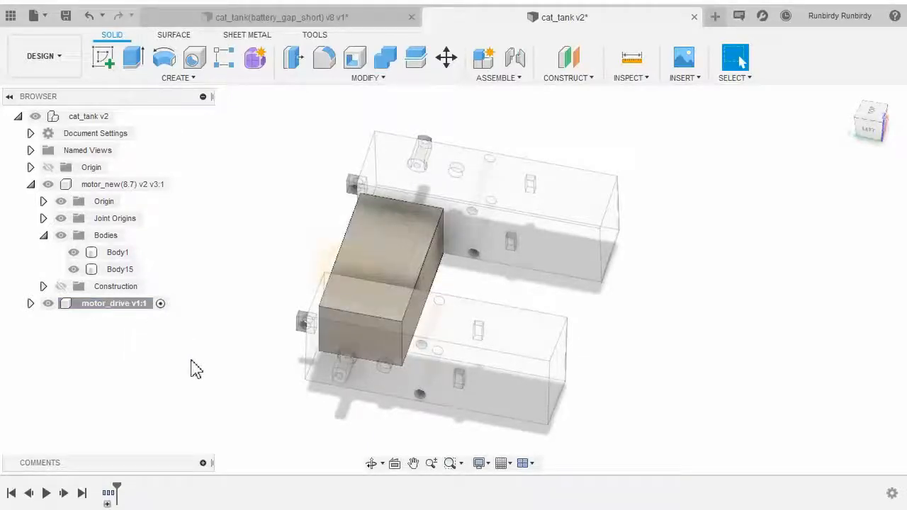
{"action": "left_click", "coordinate": [117, 306]}
{"action": "middle_click_drag", "start_coordinate": [171, 363], "coordinate": [249, 309], "text": "shift"}
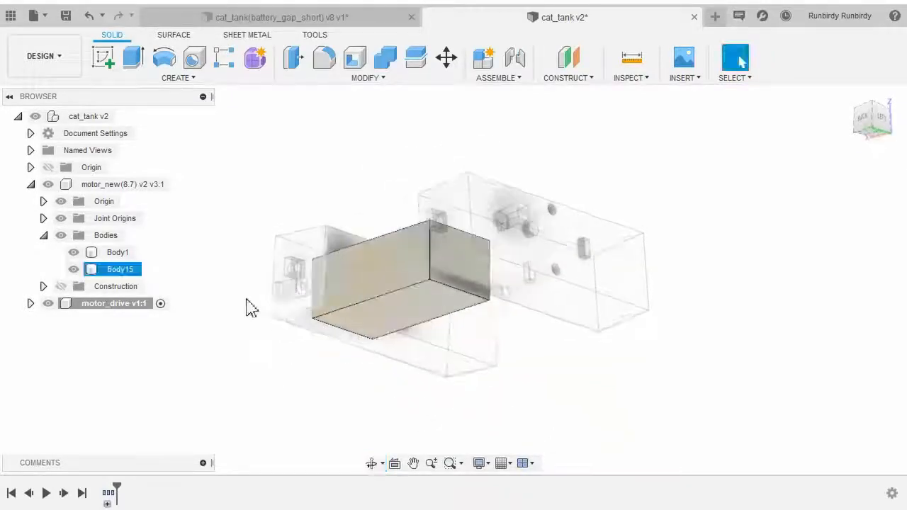
{"action": "left_click", "coordinate": [249, 309]}
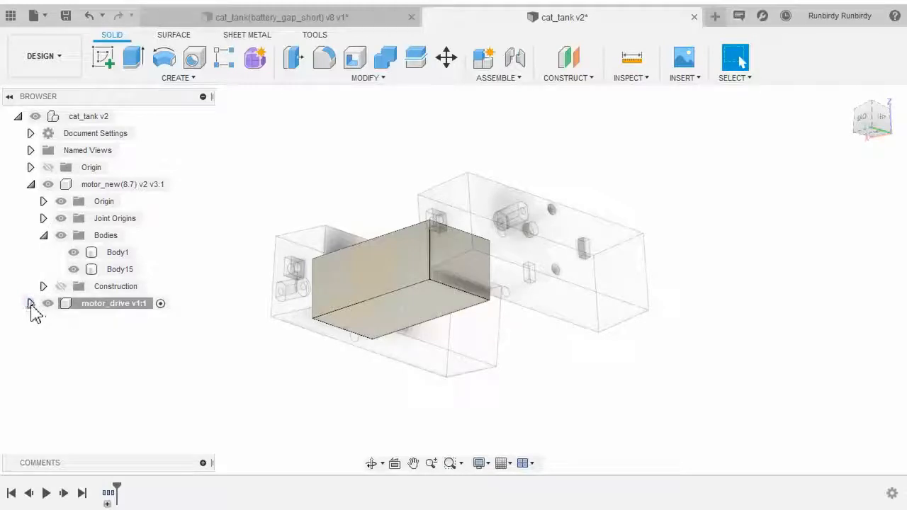
Hide the origin of motor_new(8.7) v2 and show the origin of the motor_drive component
{"action": "left_click", "coordinate": [30, 303]}
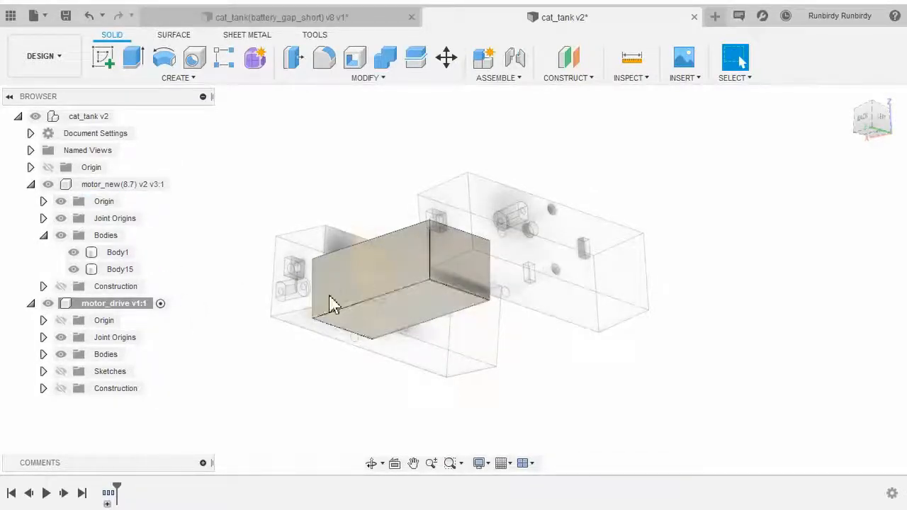
{"action": "left_click", "coordinate": [60, 201]}
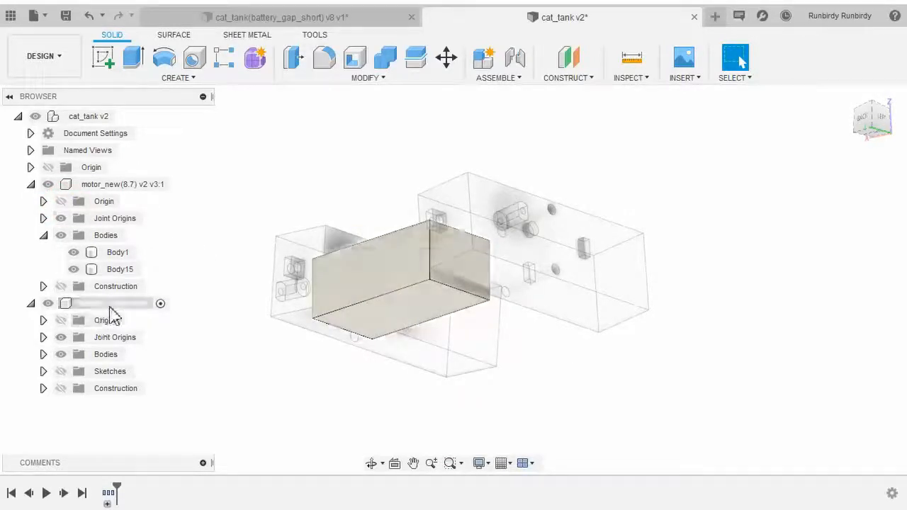
{"action": "left_click", "coordinate": [60, 320]}
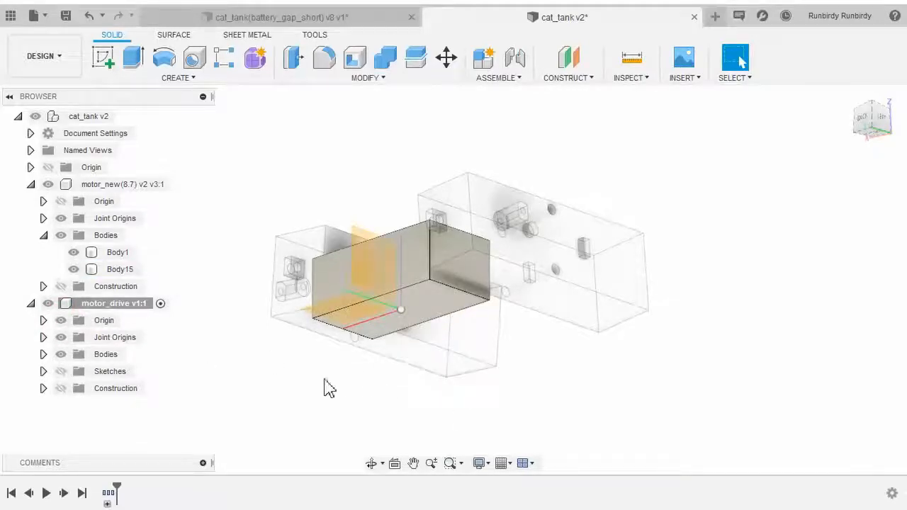
{"action": "mouse_move", "coordinate": [326, 387]}
{"action": "middle_mouse_down", "text": "shift"}
{"action": "mouse_move", "coordinate": [324, 402]}
{"action": "mouse_move", "coordinate": [334, 390]}
{"action": "middle_mouse_up", "text": "shift"}
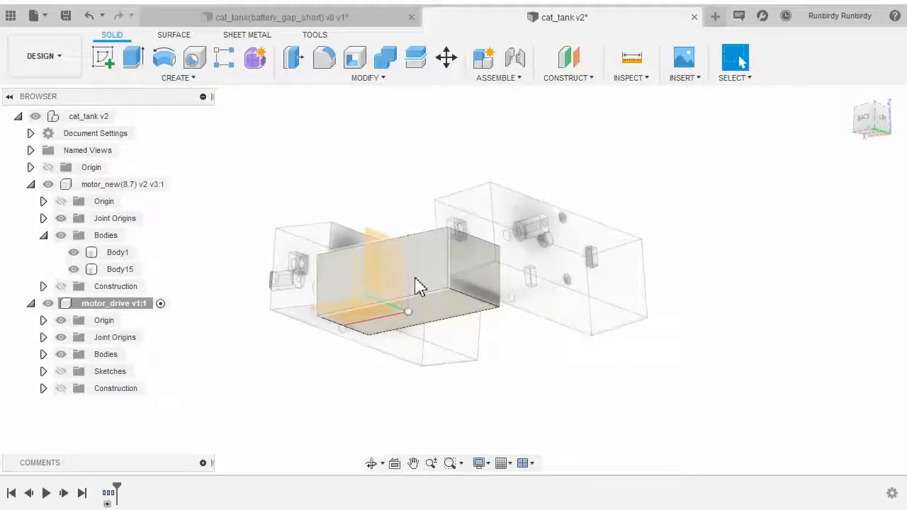
Start Align for bodies and pick the midpoint of a short edge on motor_drive's bottom face as the point to align from
{"action": "left_click", "coordinate": [367, 83]}
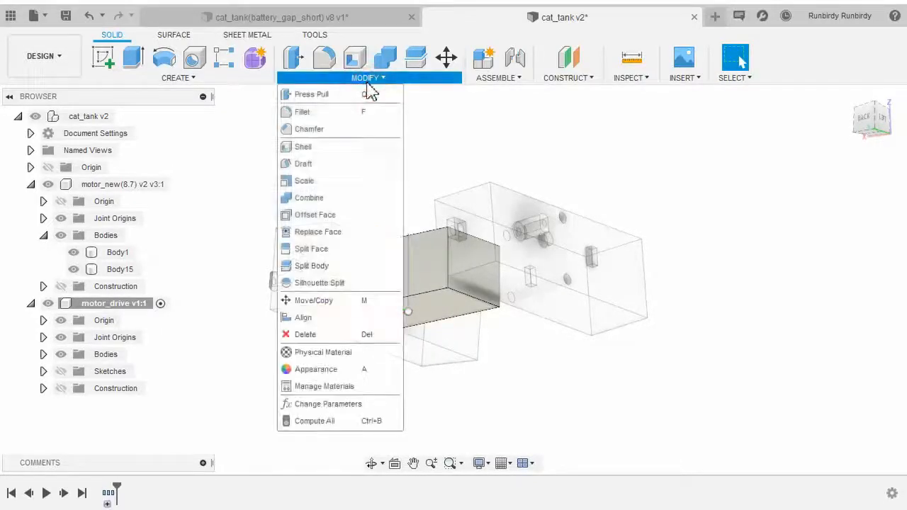
{"action": "left_click", "coordinate": [324, 322]}
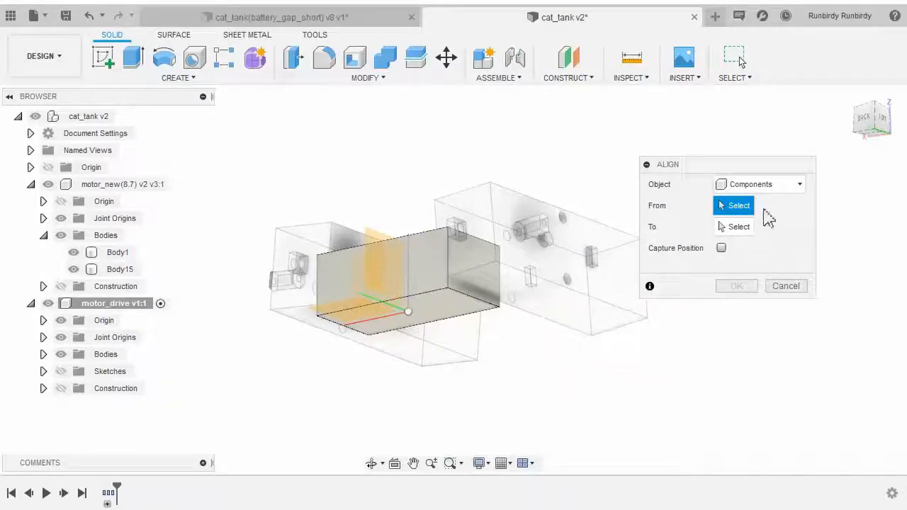
{"action": "left_click", "coordinate": [777, 185]}
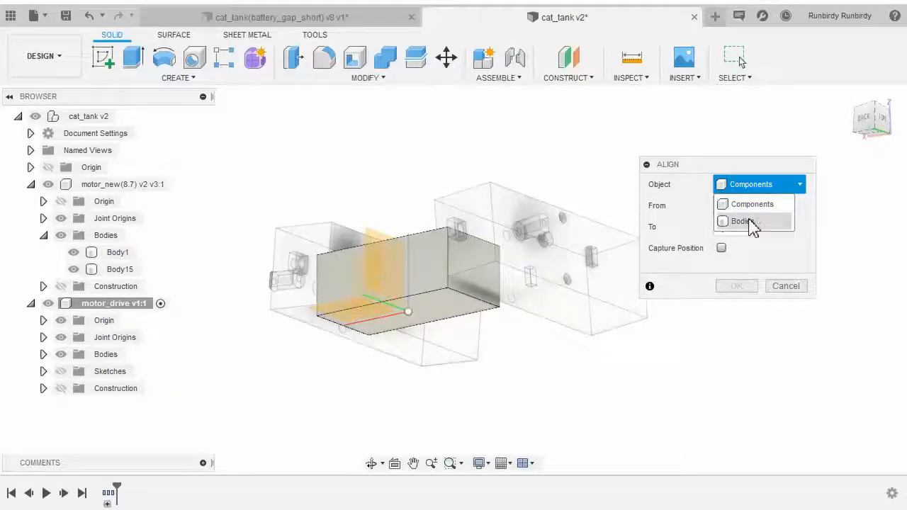
{"action": "left_click", "coordinate": [752, 224]}
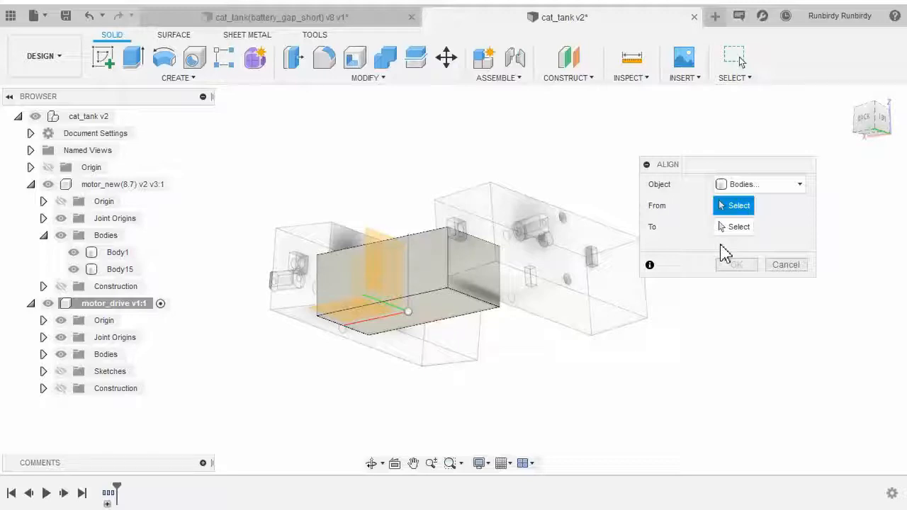
{"action": "middle_click_drag", "start_coordinate": [588, 314], "coordinate": [560, 364], "text": "shift"}
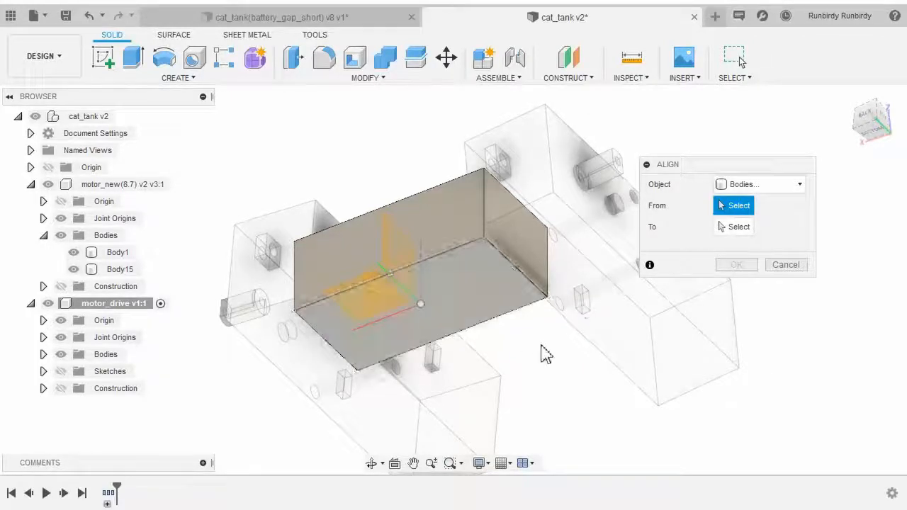
{"action": "middle_click_drag", "start_coordinate": [553, 365], "coordinate": [522, 347], "text": "shift"}
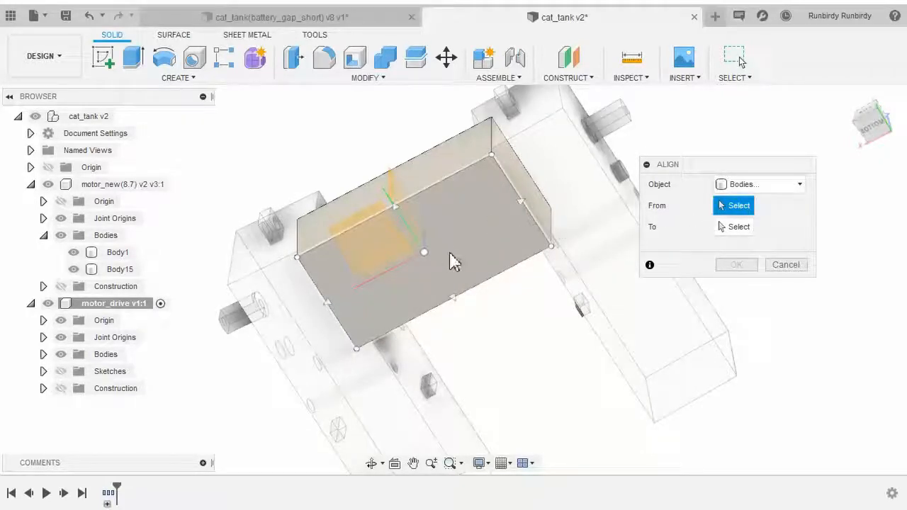
{"action": "left_click", "coordinate": [516, 213]}
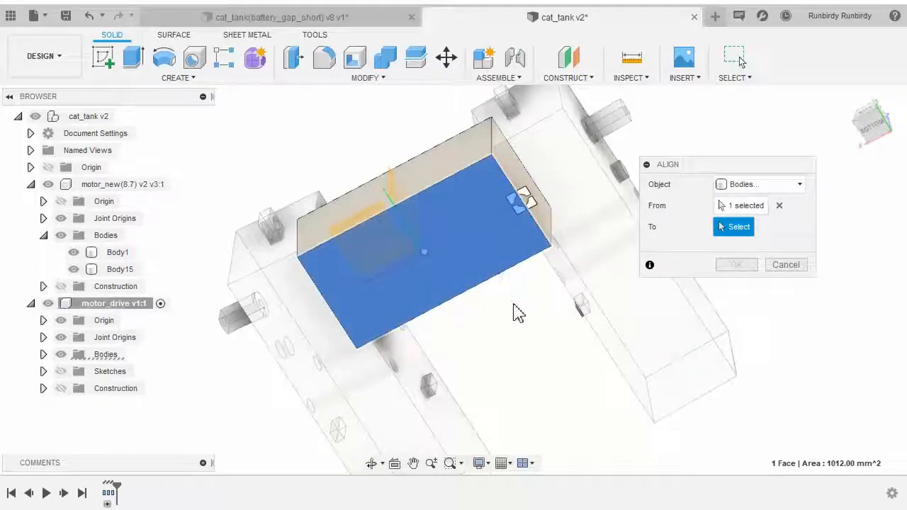
Expand motor_drive's origin and pick its origin point as the target to align the body to
{"action": "middle_click_drag", "start_coordinate": [526, 339], "coordinate": [513, 314], "text": "shift"}
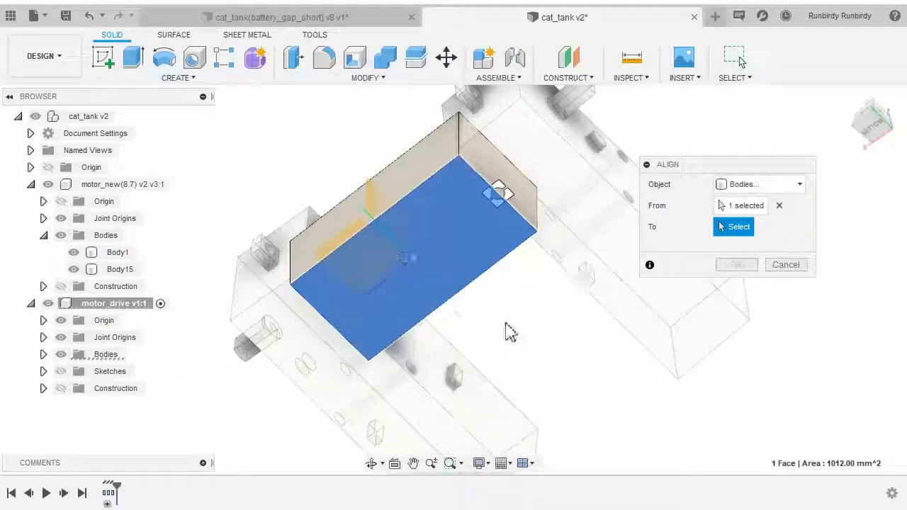
{"action": "middle_click_drag", "start_coordinate": [506, 330], "coordinate": [479, 345], "text": "shift"}
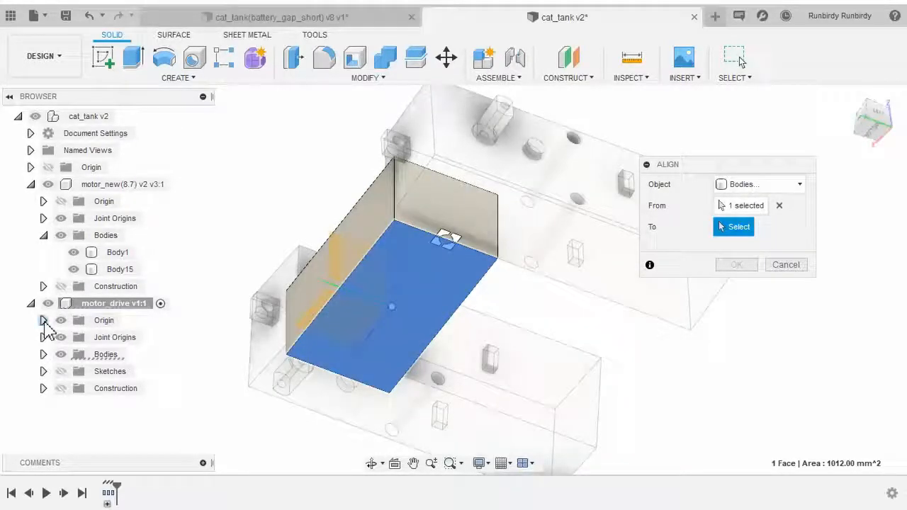
{"action": "left_click", "coordinate": [43, 320]}
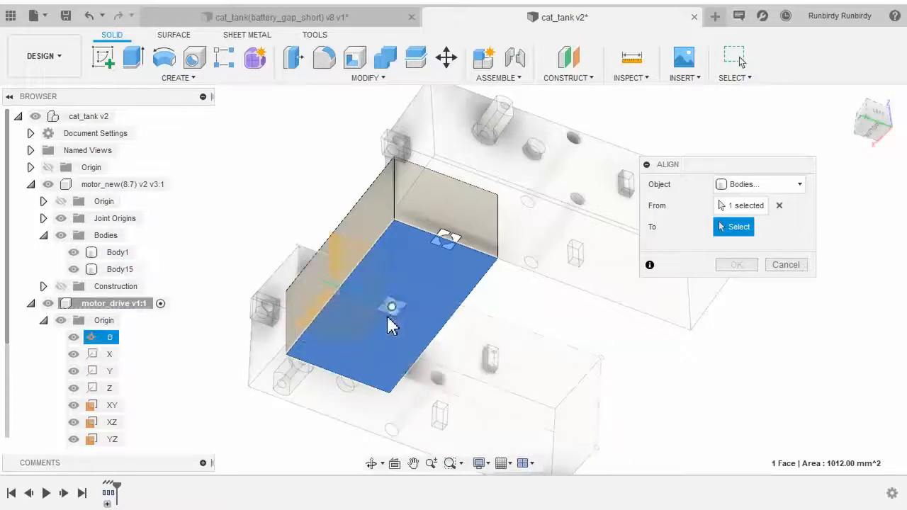
{"action": "left_click", "coordinate": [107, 339]}
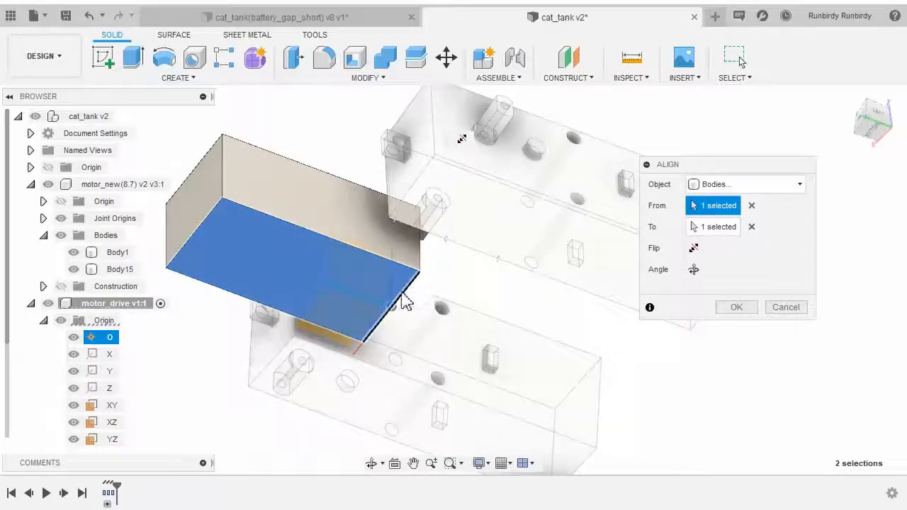
Rotate the aligned motor_drive body about the origin point until it extends between the two motors, and complete the alignment
{"action": "scroll", "coordinate": [415, 294], "scroll_direction": "up", "scroll_amount": 4}
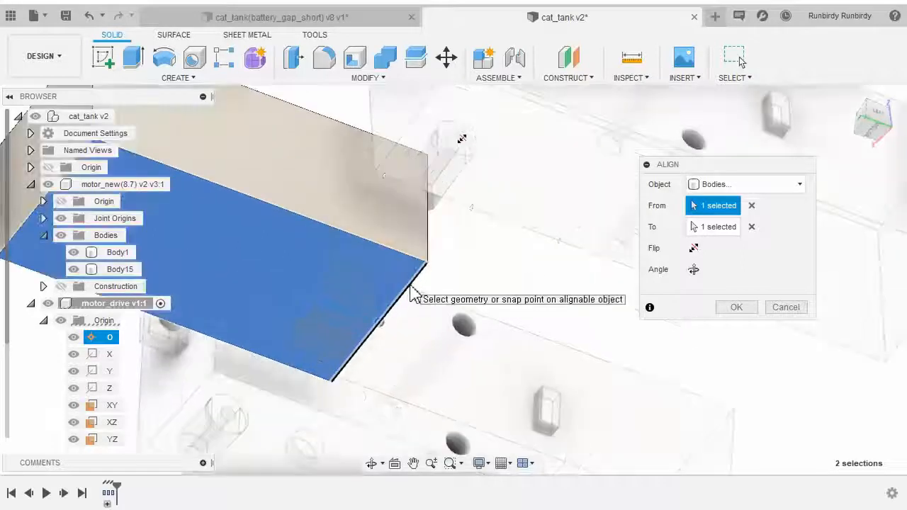
{"action": "scroll", "coordinate": [397, 315], "scroll_direction": "up", "scroll_amount": 2}
{"action": "scroll", "coordinate": [370, 347], "scroll_direction": "down", "scroll_amount": 4}
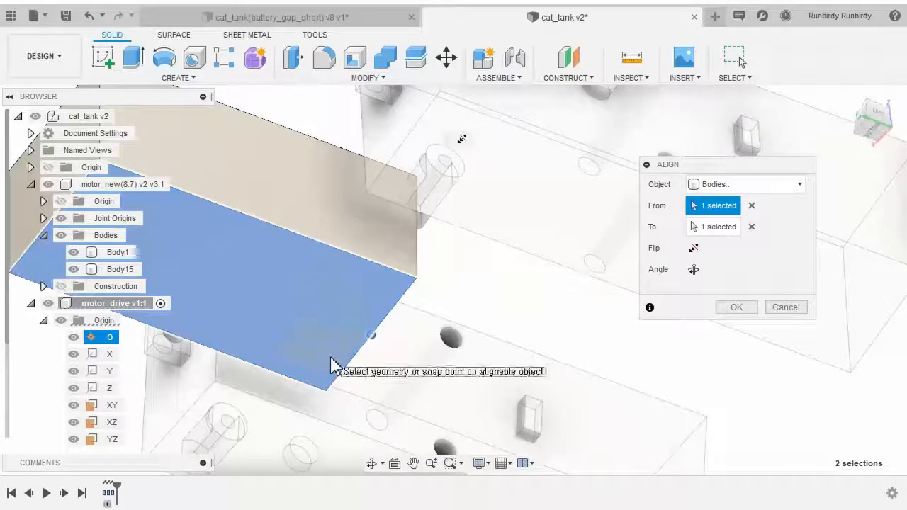
{"action": "middle_click_drag", "start_coordinate": [333, 365], "coordinate": [531, 376], "text": "shift"}
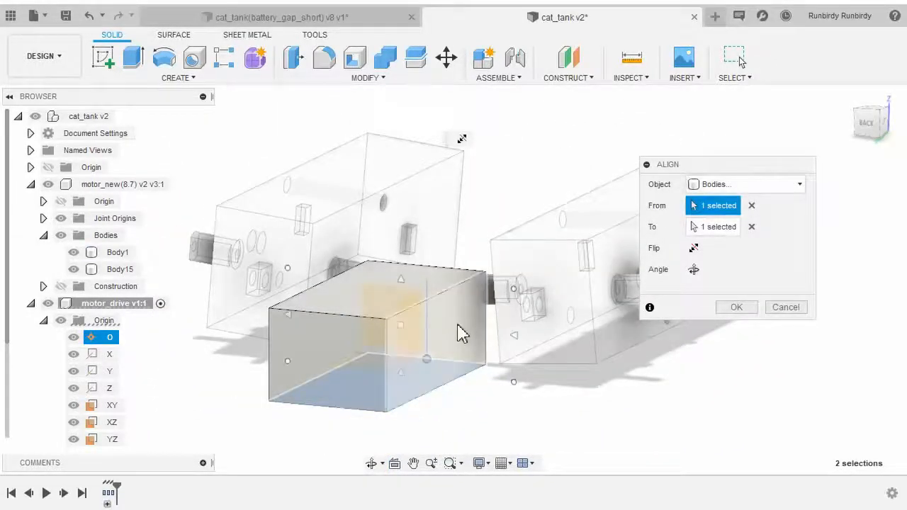
{"action": "scroll", "coordinate": [458, 325], "scroll_direction": "down", "scroll_amount": 2}
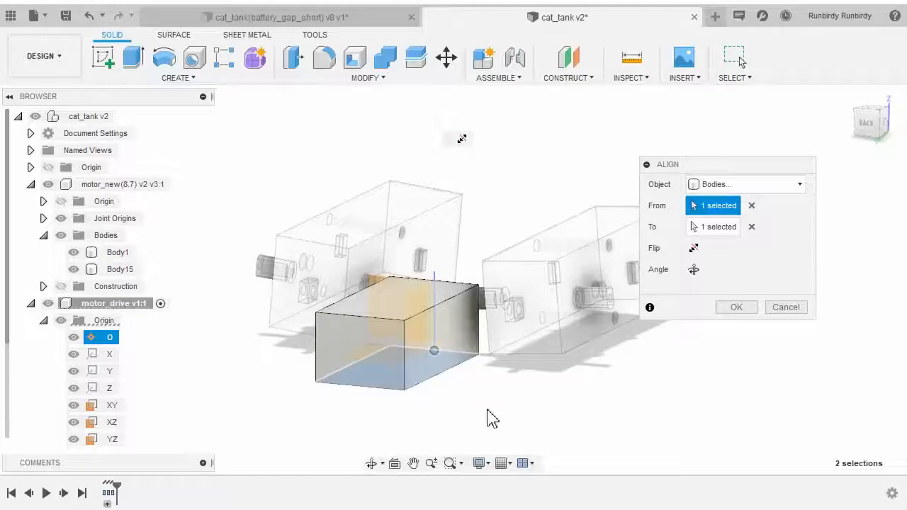
{"action": "middle_click_drag", "start_coordinate": [567, 429], "coordinate": [574, 386], "text": "shift"}
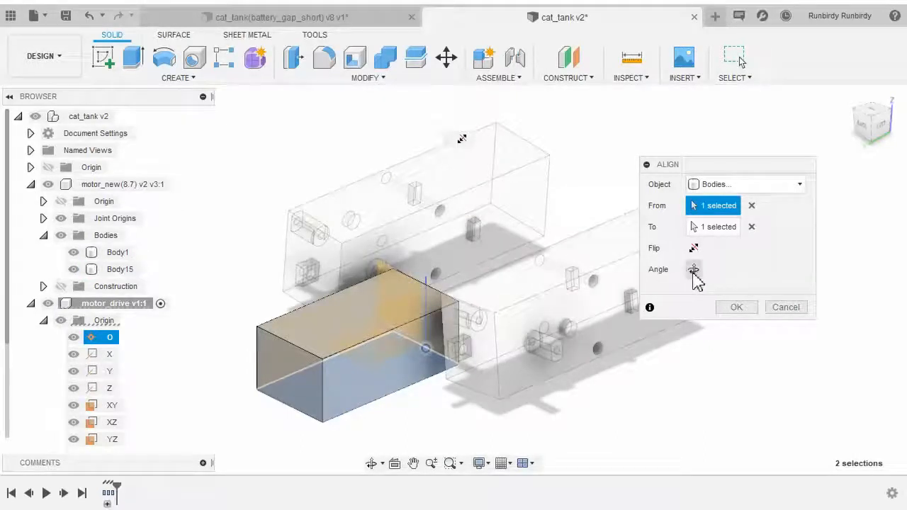
{"action": "left_click", "coordinate": [695, 274]}
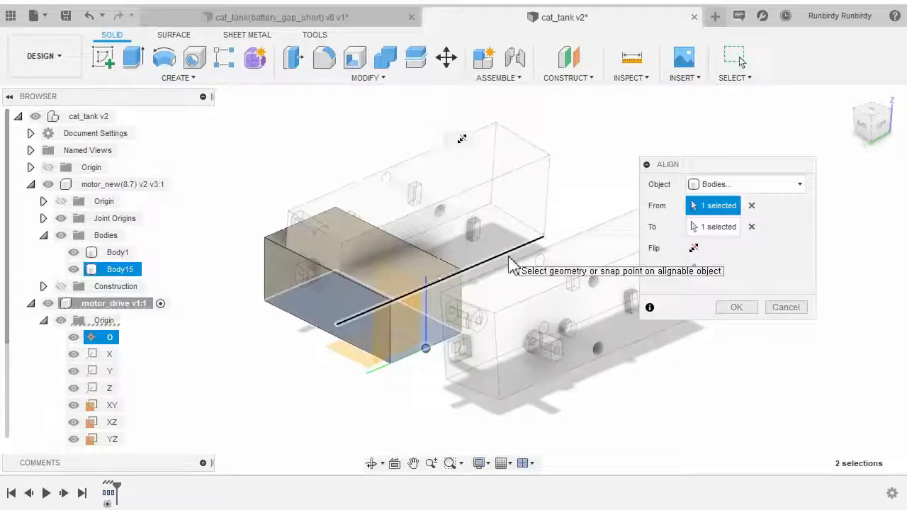
{"action": "left_click", "coordinate": [693, 273]}
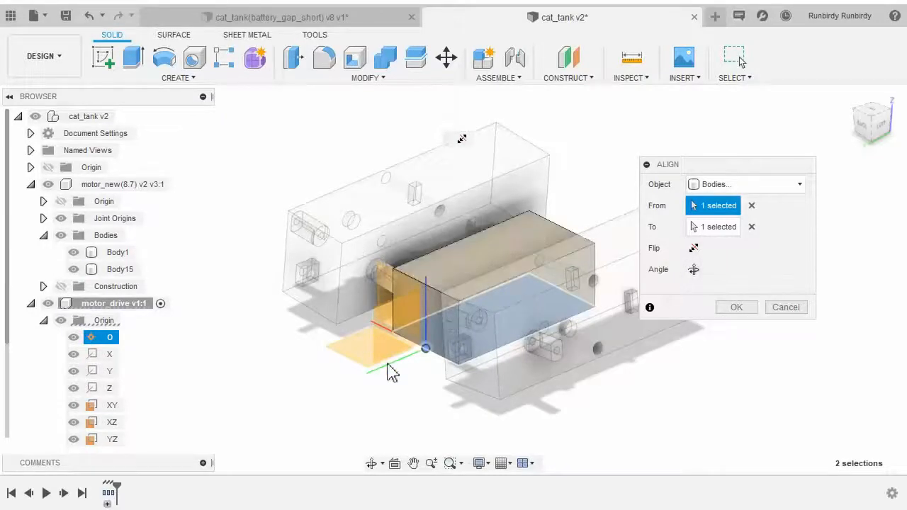
{"action": "middle_click_drag", "start_coordinate": [611, 401], "coordinate": [661, 394], "text": "shift"}
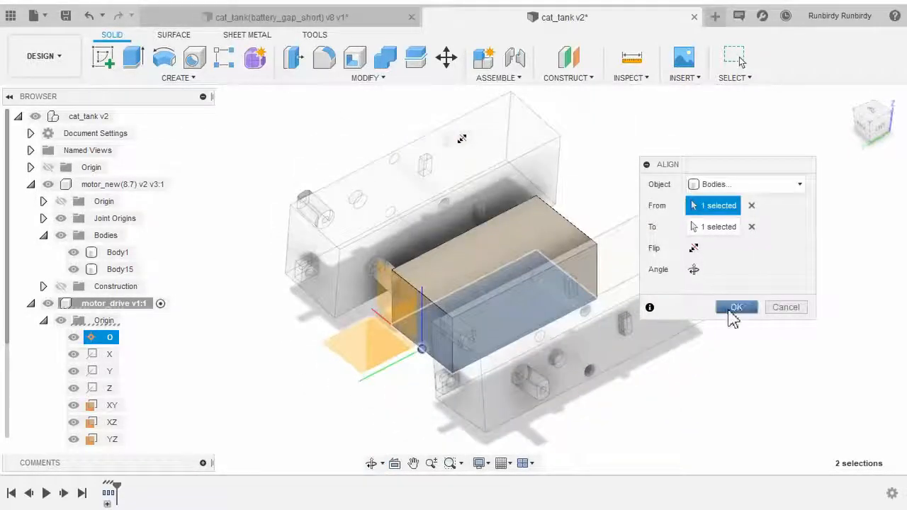
{"action": "left_click", "coordinate": [732, 310]}
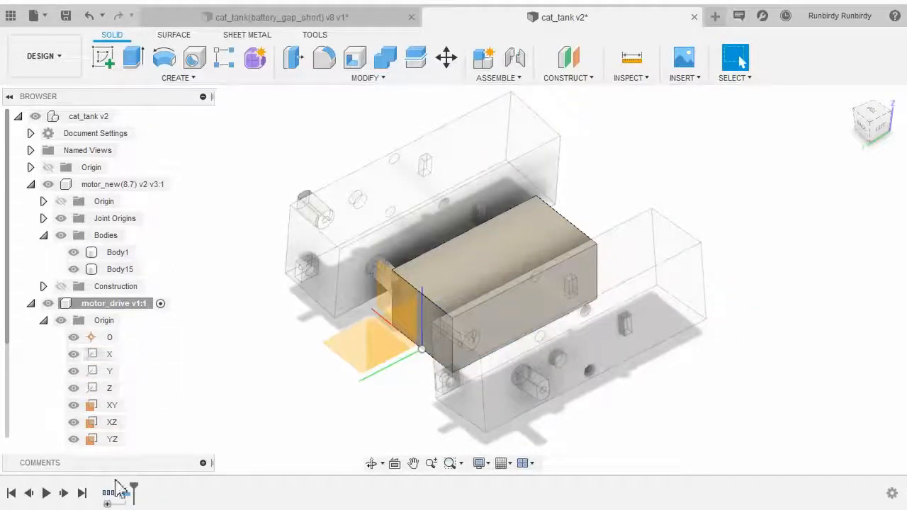
Activate cat_tank, motor_new(8.7) v2 and motor_drive in turn to compare the timeline features of each component
{"action": "mouse_move", "coordinate": [108, 496]}
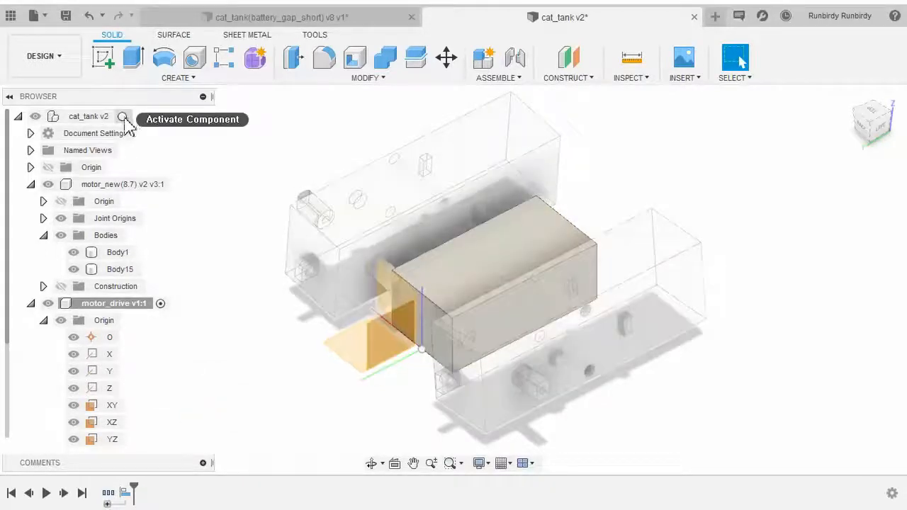
{"action": "left_click", "coordinate": [124, 117]}
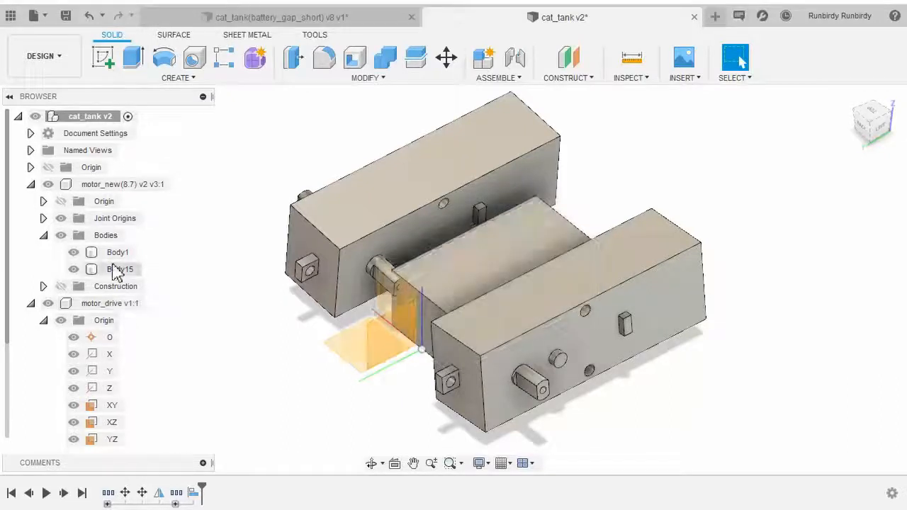
{"action": "left_click", "coordinate": [177, 185]}
{"action": "left_click", "coordinate": [172, 293]}
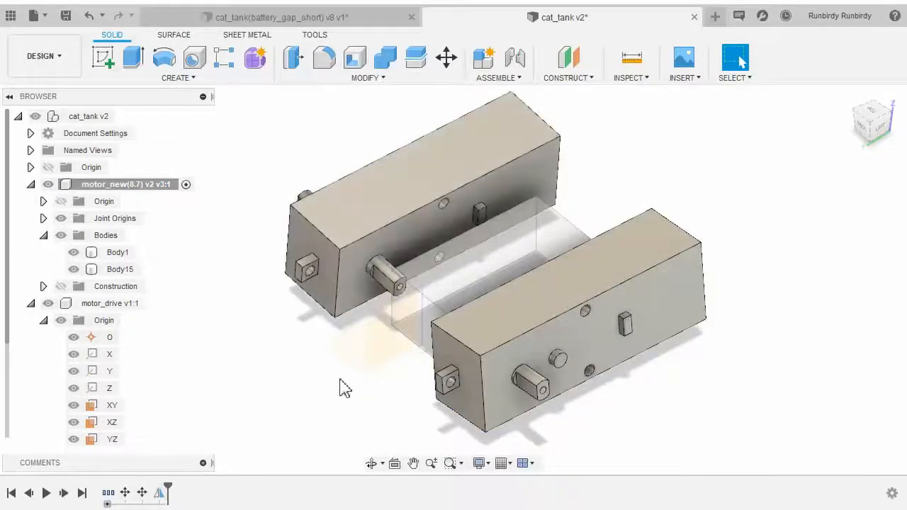
{"action": "left_click", "coordinate": [151, 304]}
{"action": "left_click", "coordinate": [234, 363]}
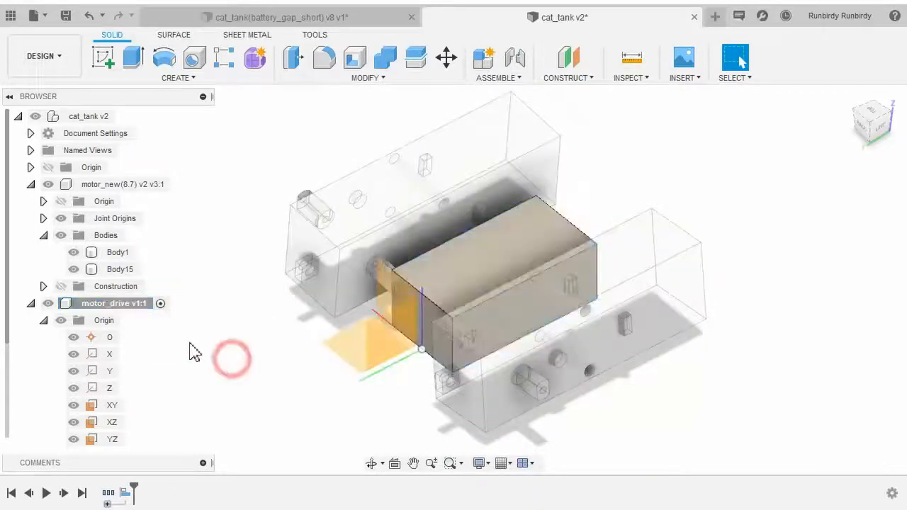
{"action": "left_click", "coordinate": [125, 492]}
{"action": "left_click", "coordinate": [167, 429]}
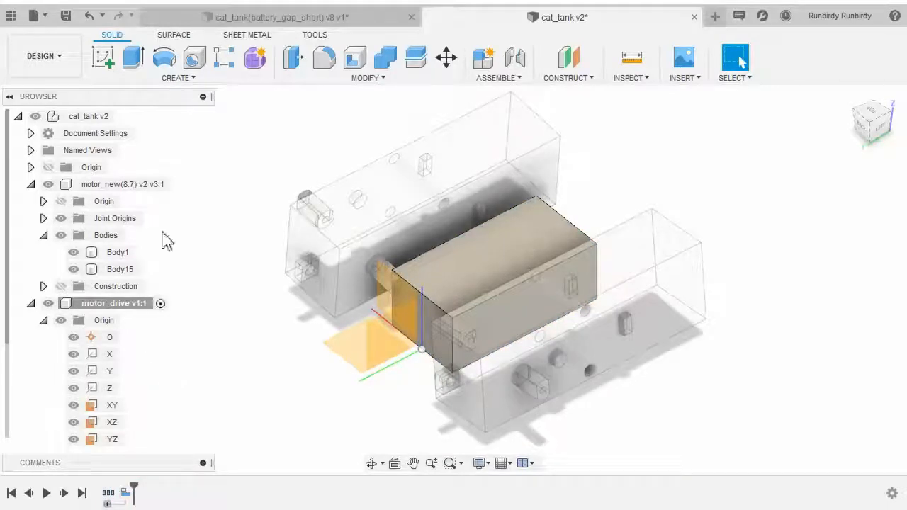
Activate the top-level cat_tank assembly and review the settings of motor_drive's Align feature without changing them
{"action": "left_click", "coordinate": [122, 117]}
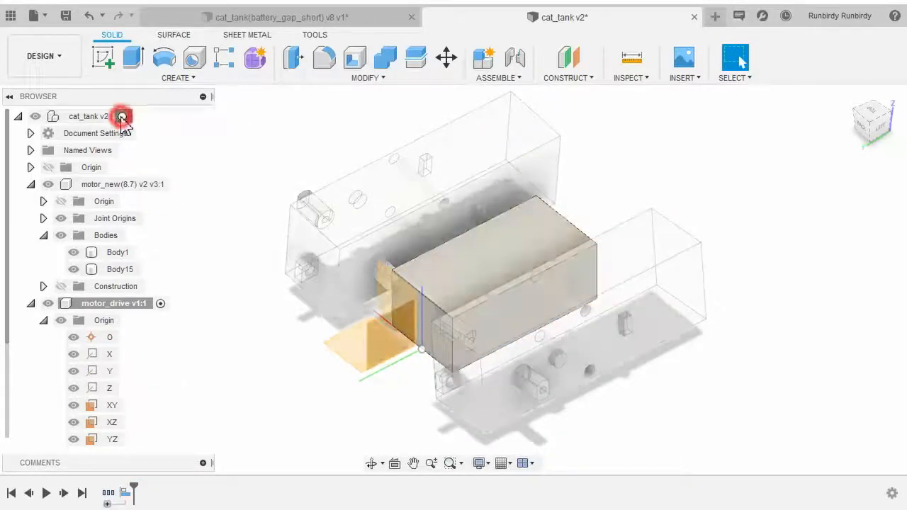
{"action": "left_click", "coordinate": [225, 273]}
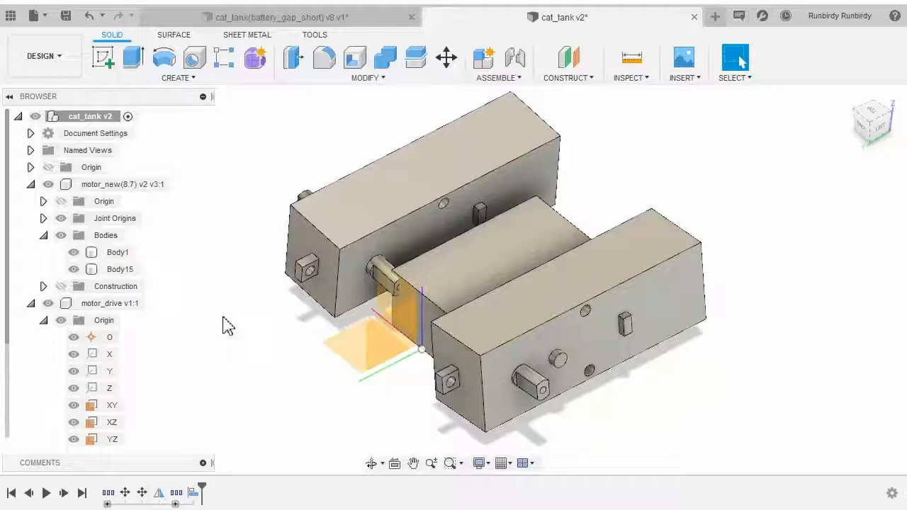
{"action": "left_click", "coordinate": [491, 280]}
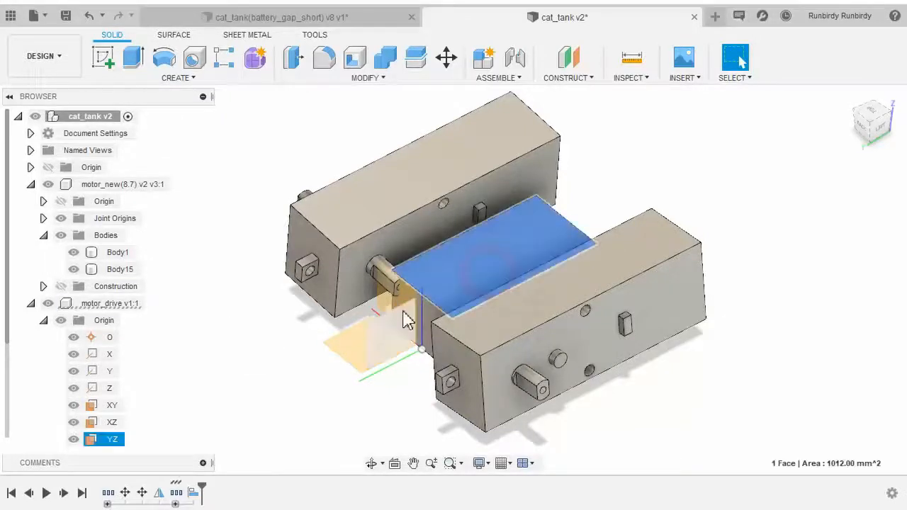
{"action": "left_click", "coordinate": [259, 370]}
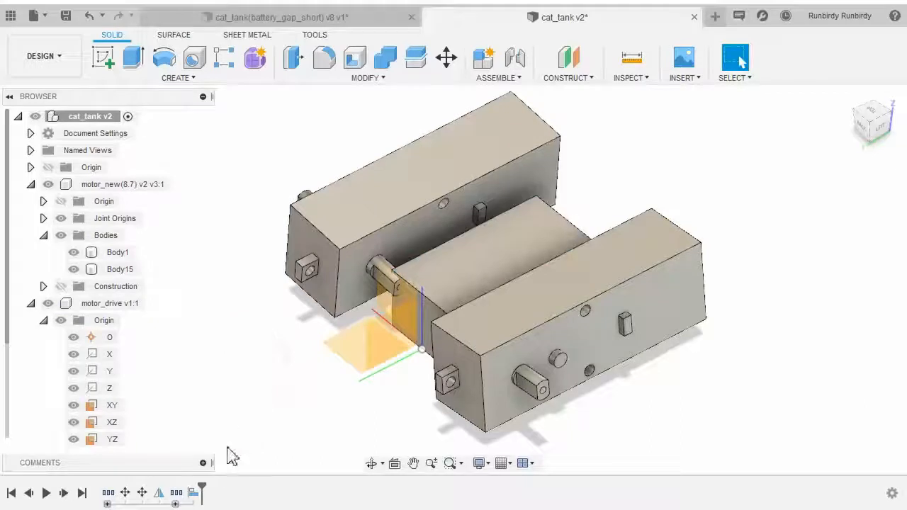
{"action": "double_click", "coordinate": [195, 494]}
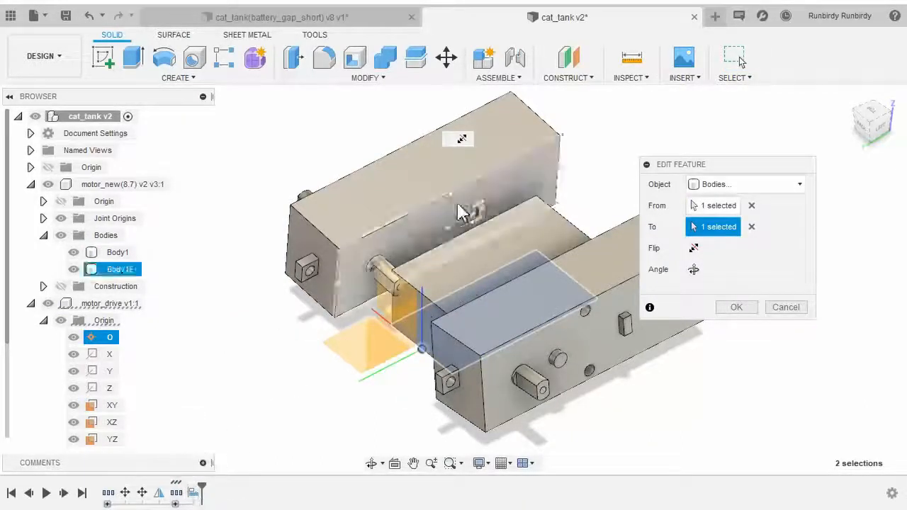
{"action": "left_click", "coordinate": [782, 307]}
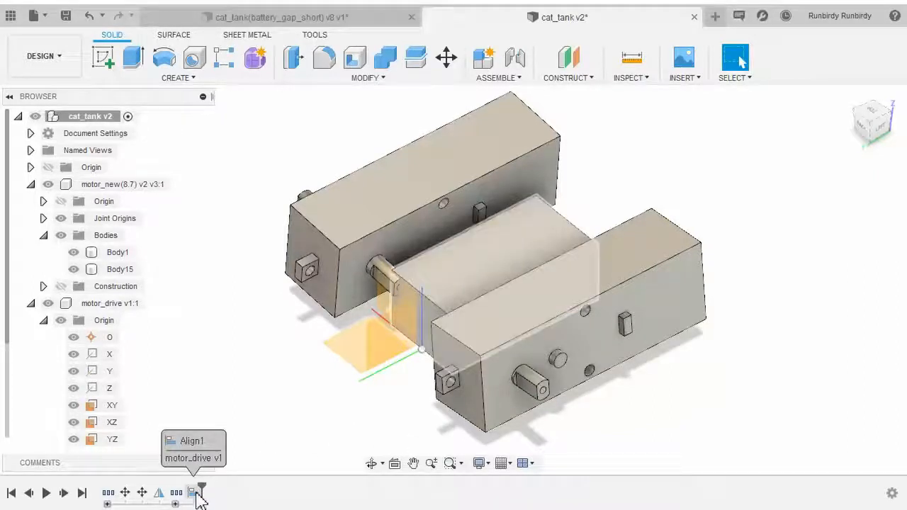
{"action": "left_click", "coordinate": [235, 438]}
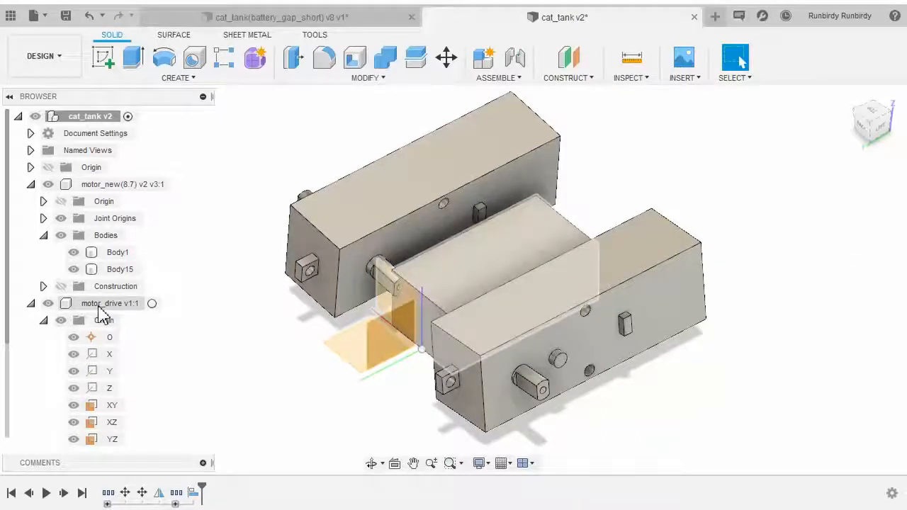
Activate the motor_drive component for editing again and collapse its origin folder
{"action": "left_click", "coordinate": [158, 305]}
{"action": "left_click", "coordinate": [186, 373]}
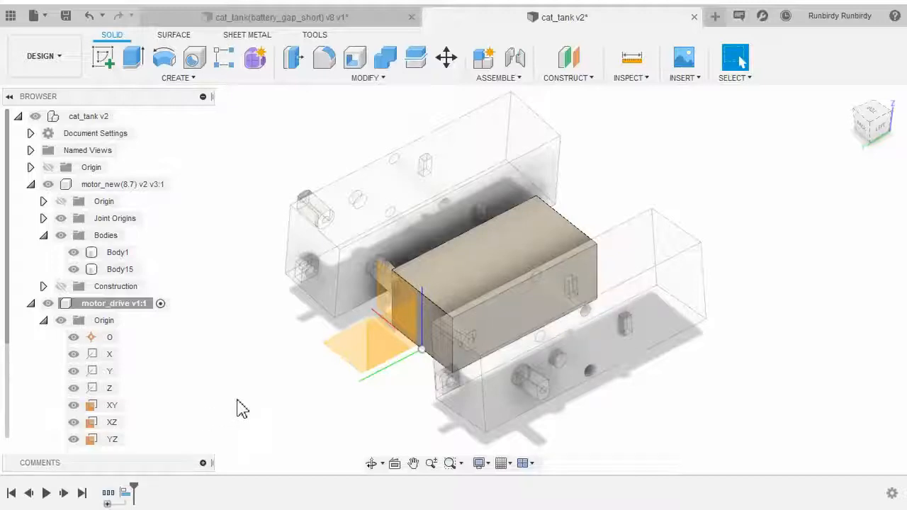
{"action": "left_click", "coordinate": [115, 304]}
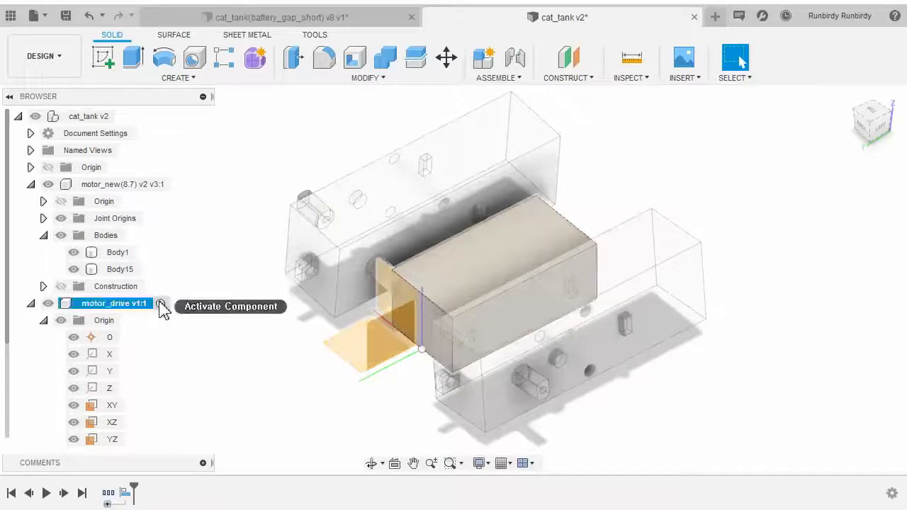
{"action": "left_click", "coordinate": [159, 304]}
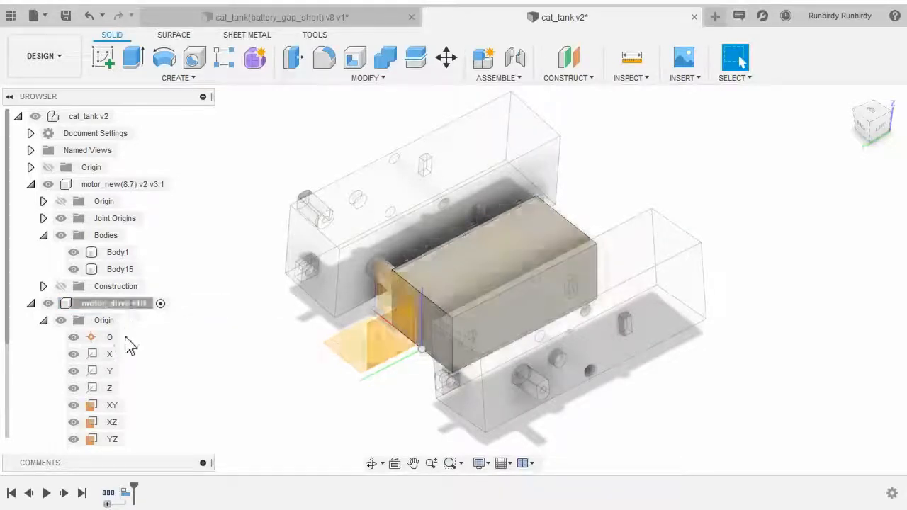
{"action": "scroll", "coordinate": [91, 343], "scroll_direction": "down", "scroll_amount": 2}
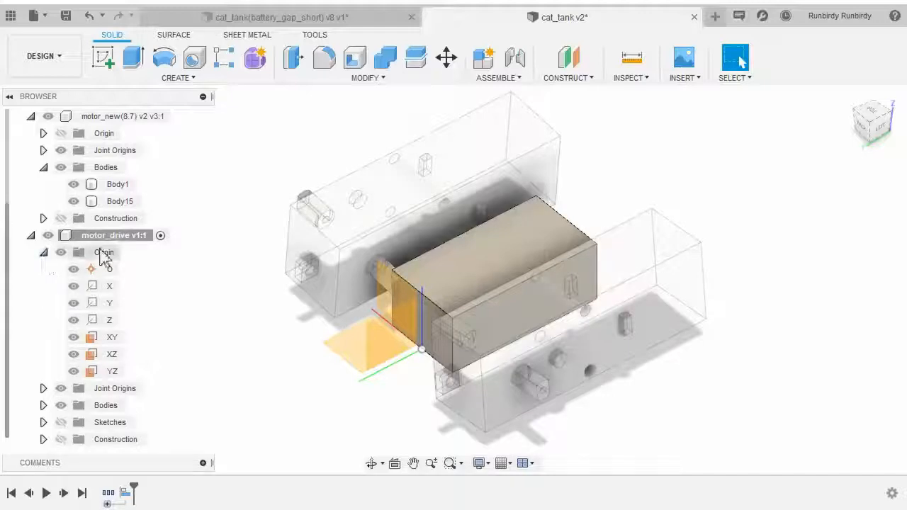
{"action": "left_click", "coordinate": [44, 254]}
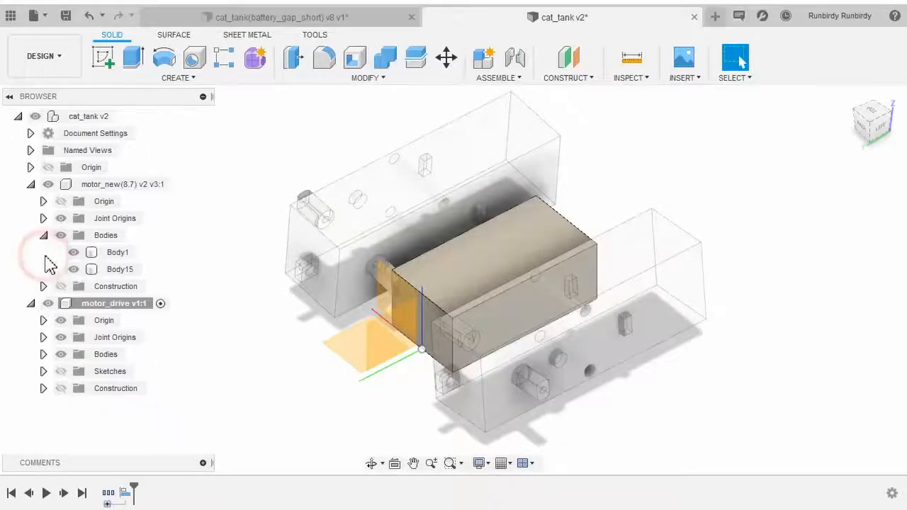
Start Move/Copy for bodies and select the motor_drive body as the object to move
{"action": "left_click", "coordinate": [872, 117]}
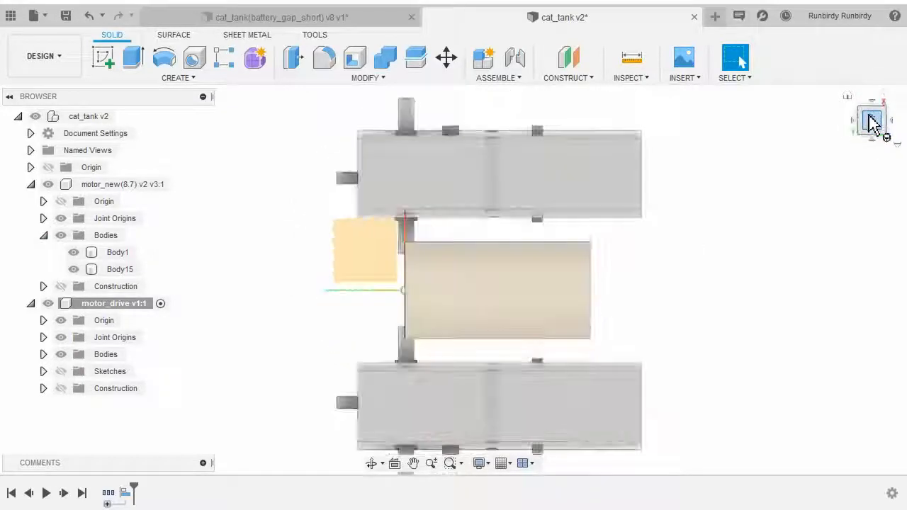
{"action": "left_click", "coordinate": [898, 115]}
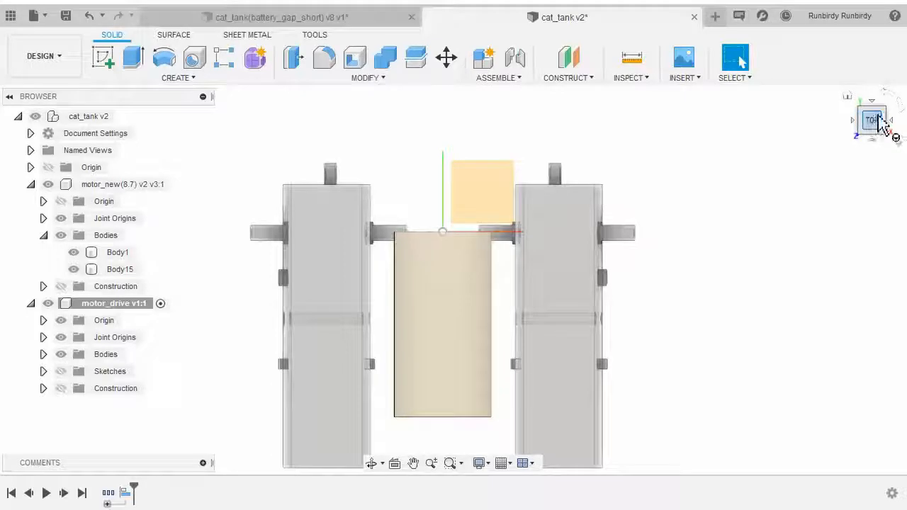
{"action": "scroll", "coordinate": [438, 246], "scroll_direction": "down", "scroll_amount": 2}
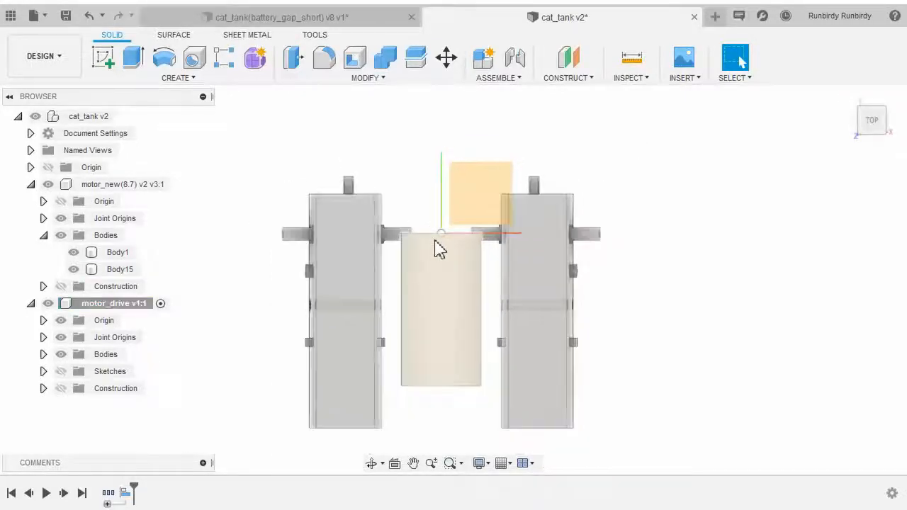
{"action": "middle_click_drag", "start_coordinate": [662, 314], "coordinate": [606, 335]}
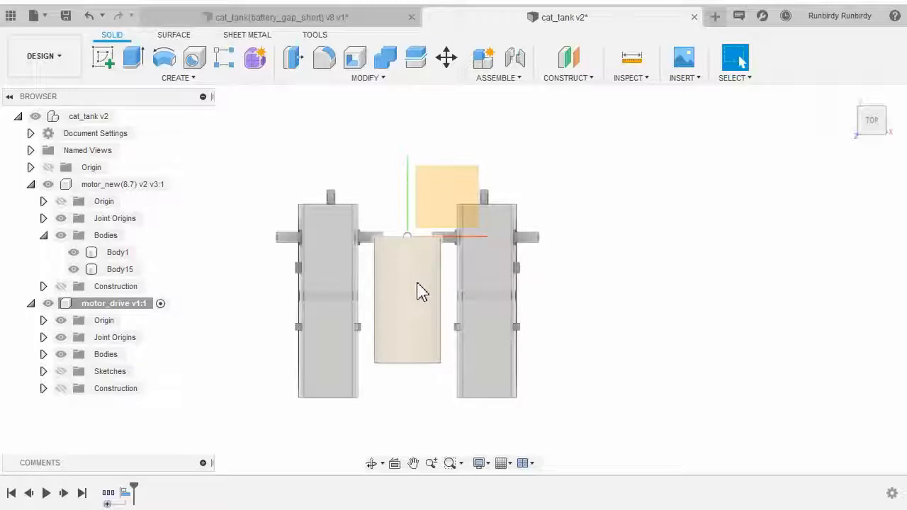
{"action": "left_click", "coordinate": [394, 81]}
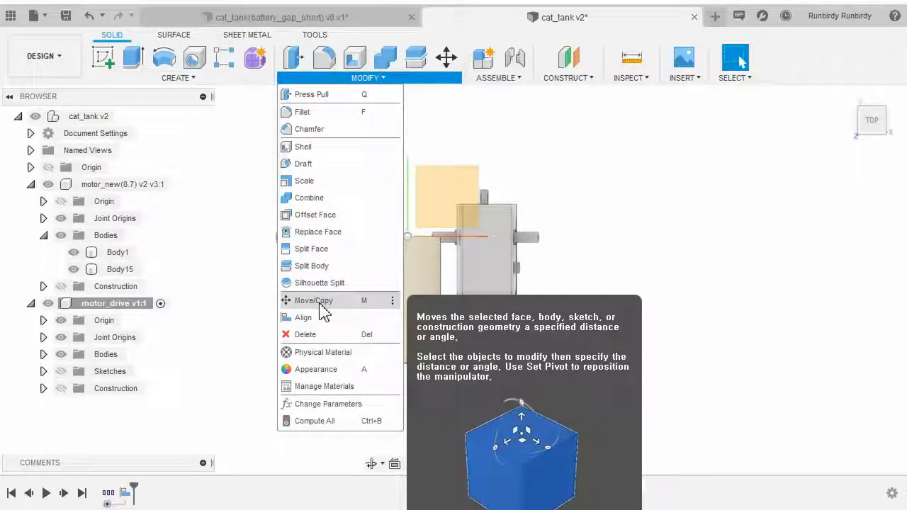
{"action": "left_click", "coordinate": [319, 301]}
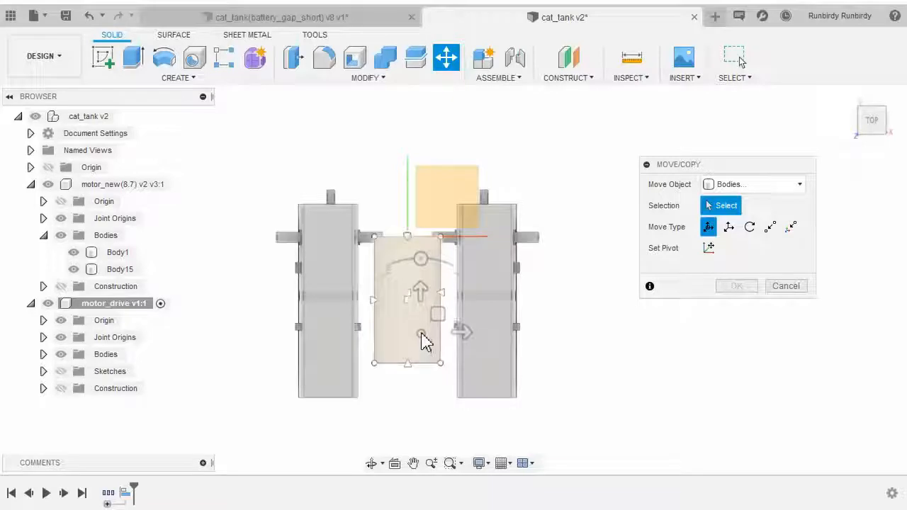
{"action": "scroll", "coordinate": [421, 342], "scroll_direction": "up", "scroll_amount": 3}
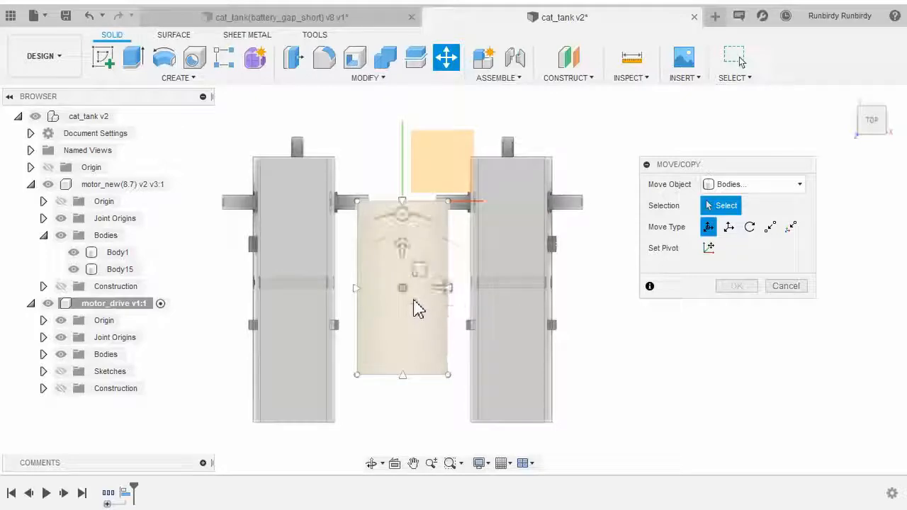
{"action": "left_click", "coordinate": [405, 298]}
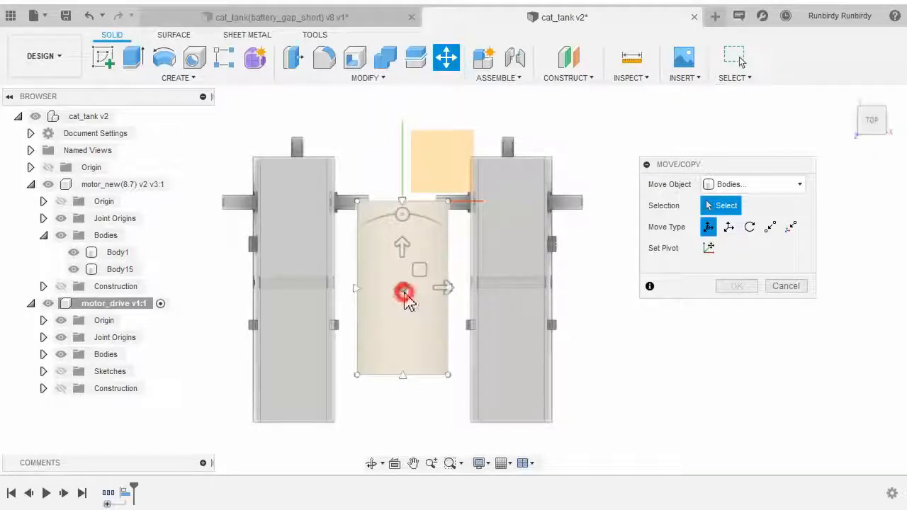